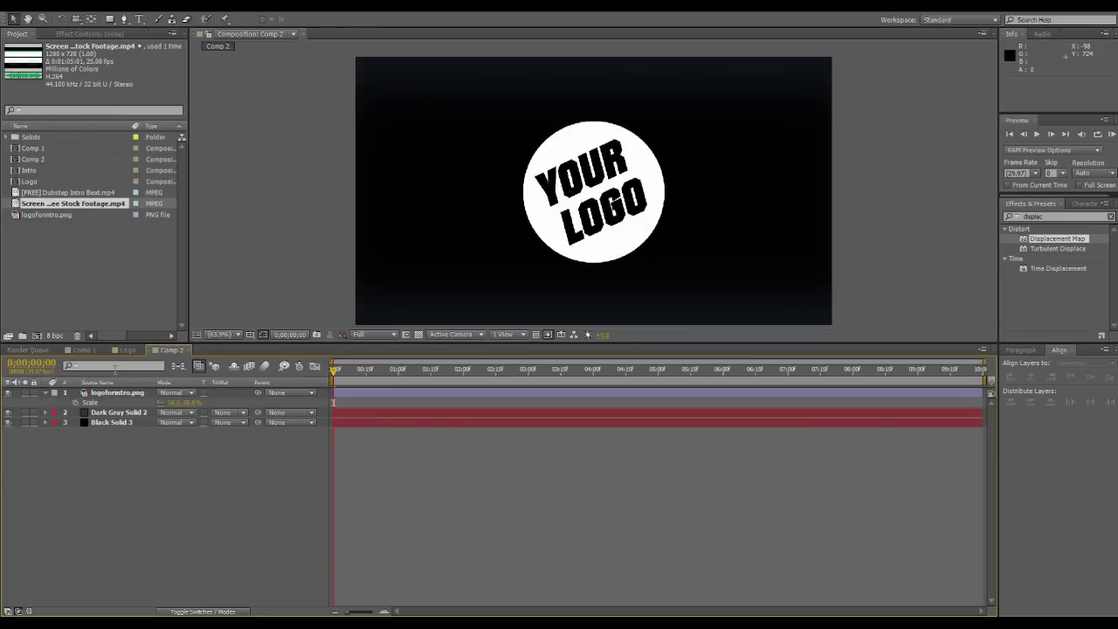
Browse the project items, checking the screen glitch footage and the dubstep beat clip.
click(97, 285)
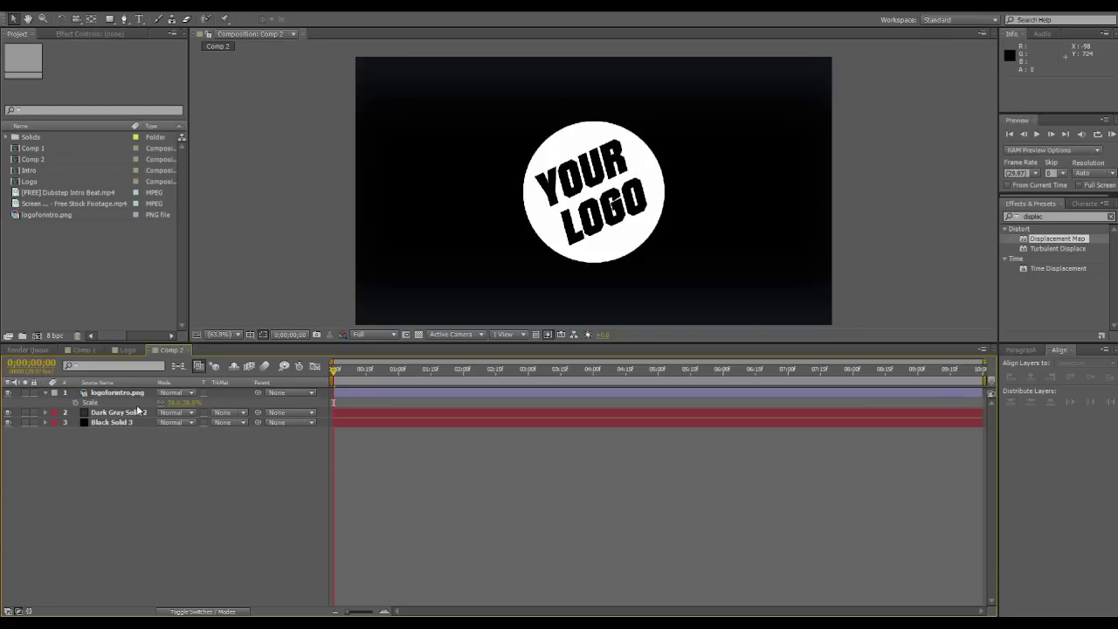
click(91, 204)
click(89, 193)
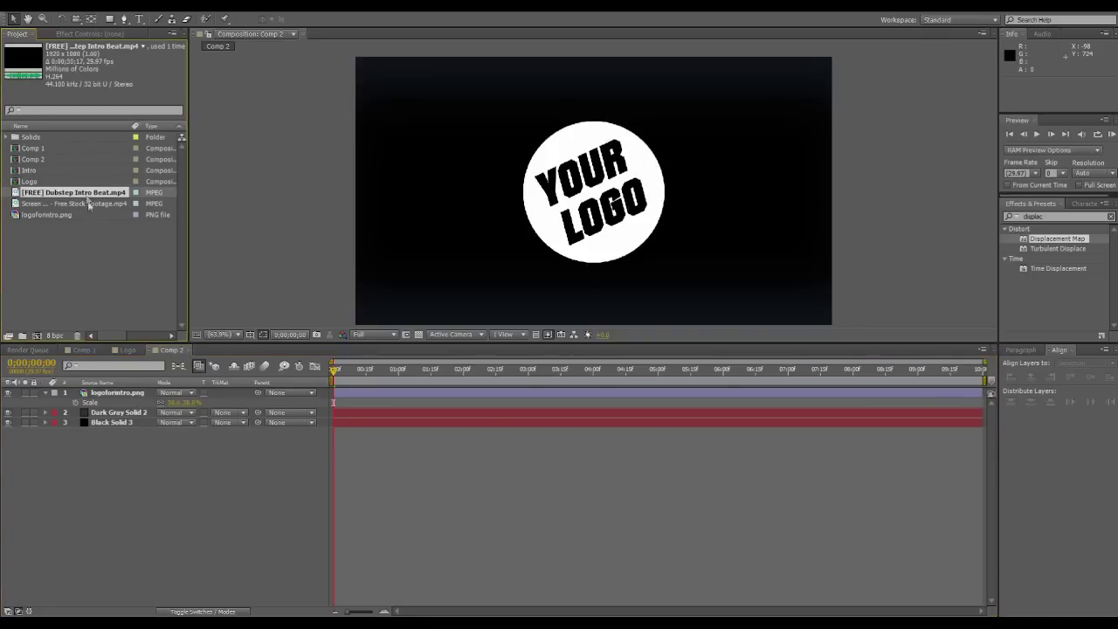
click(88, 204)
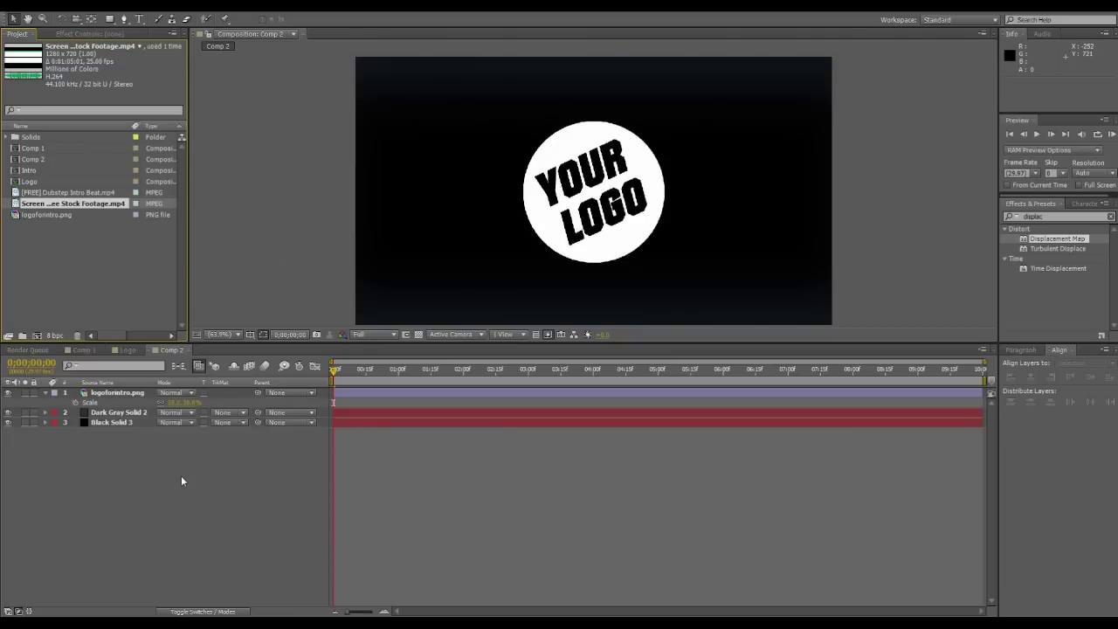
Add a new adjustment layer above the logo and apply Displacement Map to it.
click(105, 393)
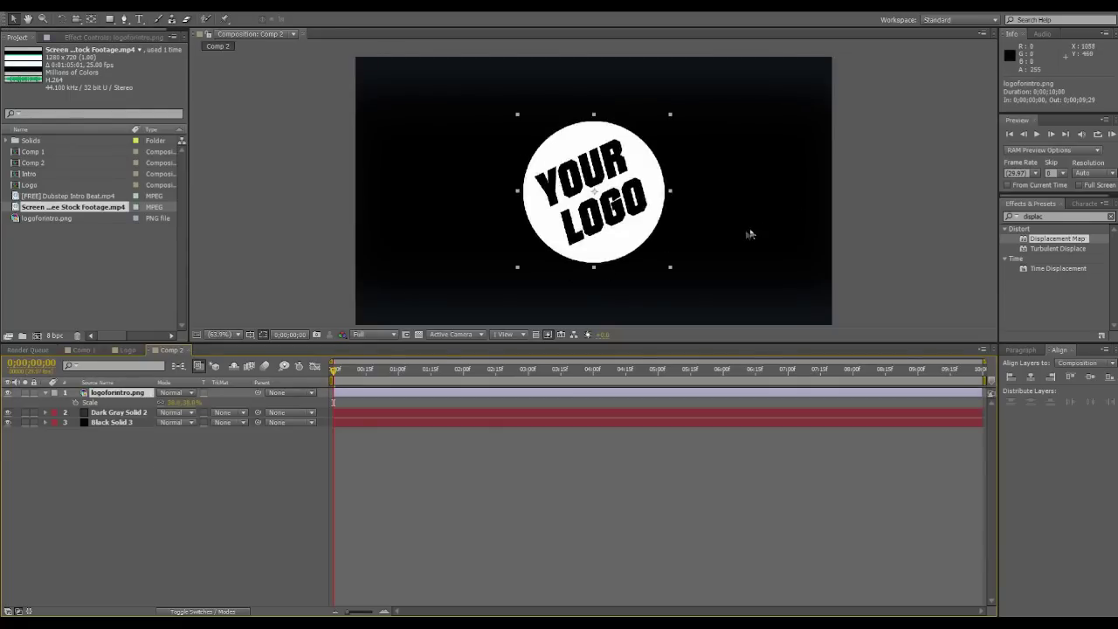
click(130, 484)
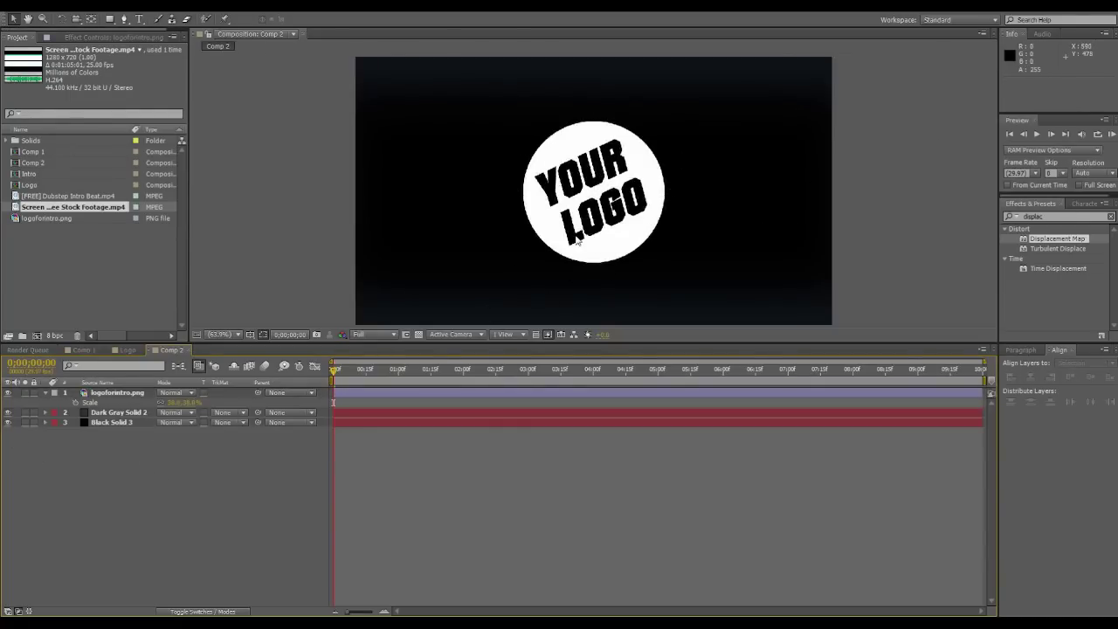
key(ctrl+alt+y)
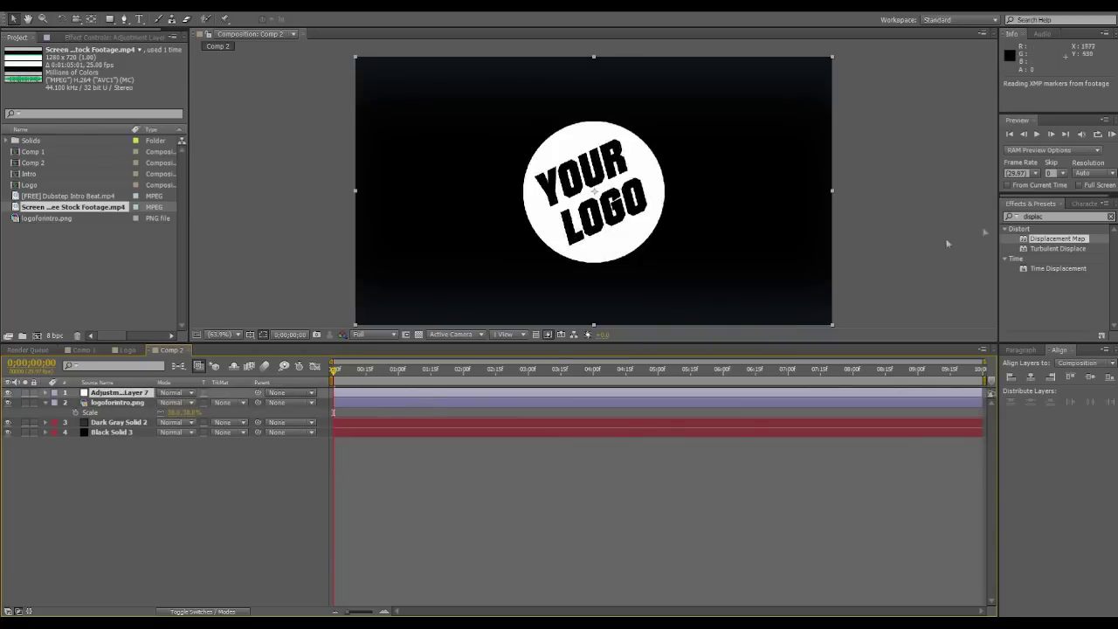
drag(1058, 240, 137, 394)
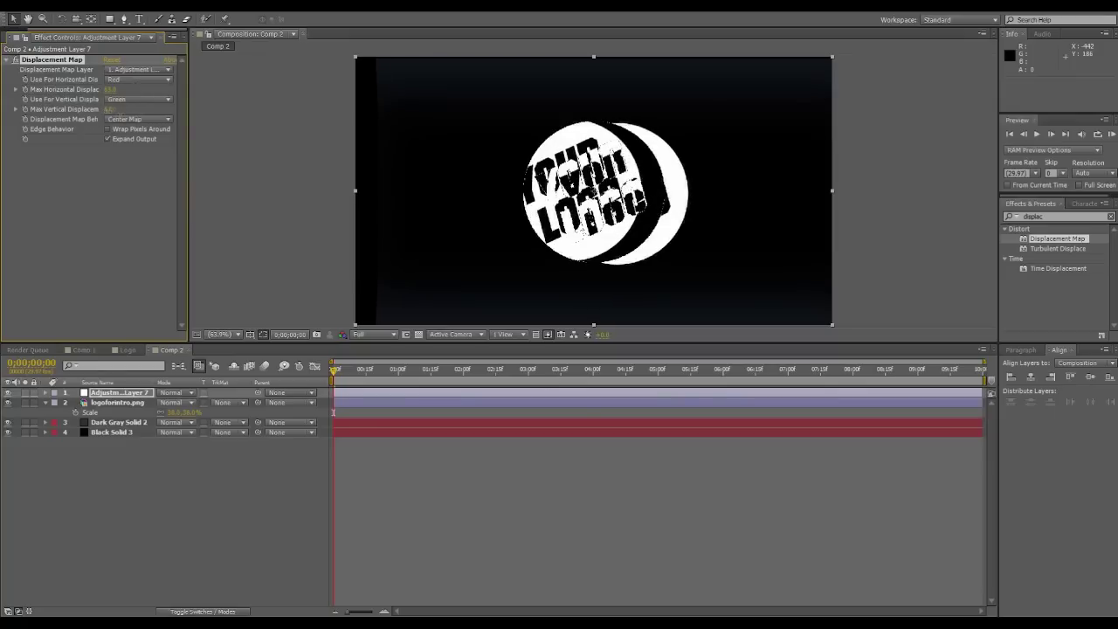
Try Lightness for both displacement channels, then undo back to Red and Green.
click(138, 79)
click(131, 147)
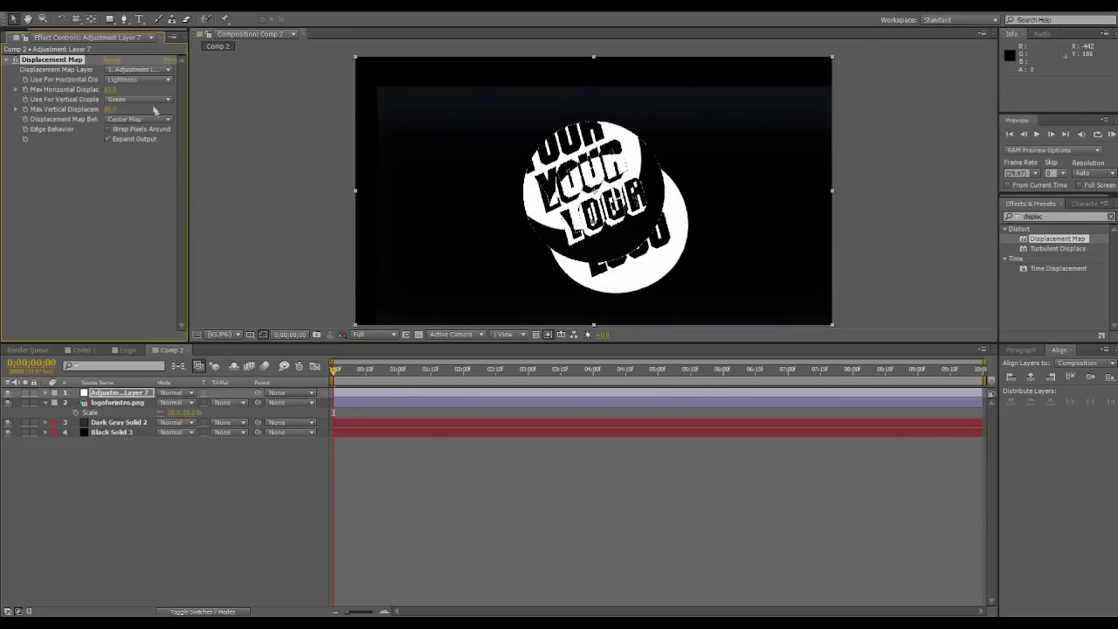
click(153, 100)
click(147, 166)
key(ctrl+z)
key(ctrl+z)
click(14, 39)
Place the screen glitch footage above the logo layer in Multiply mode.
click(58, 243)
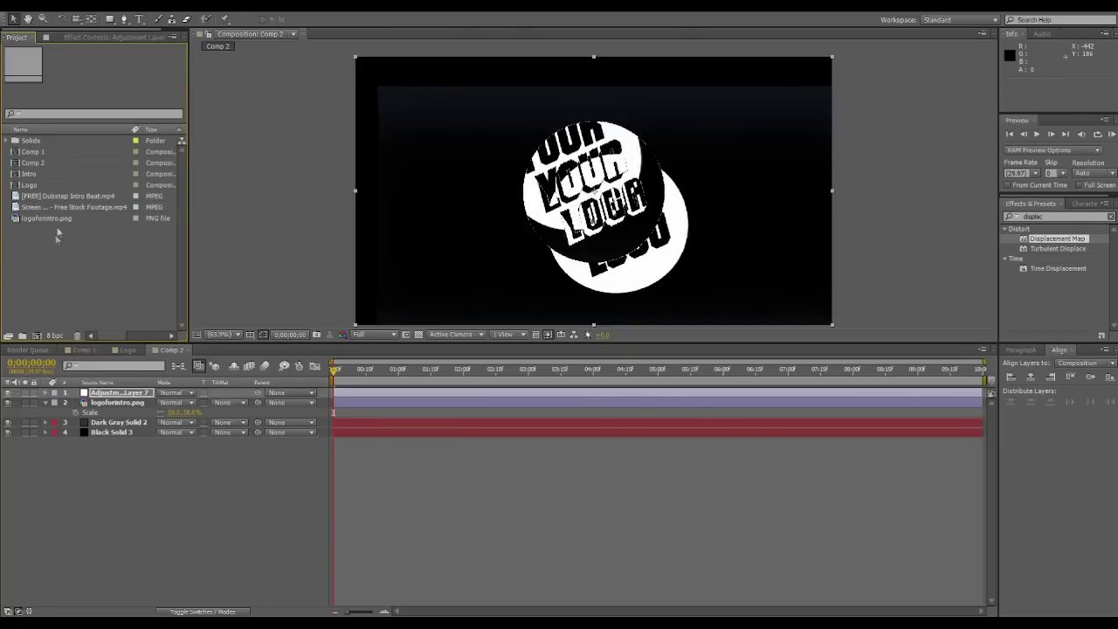
drag(59, 210, 112, 405)
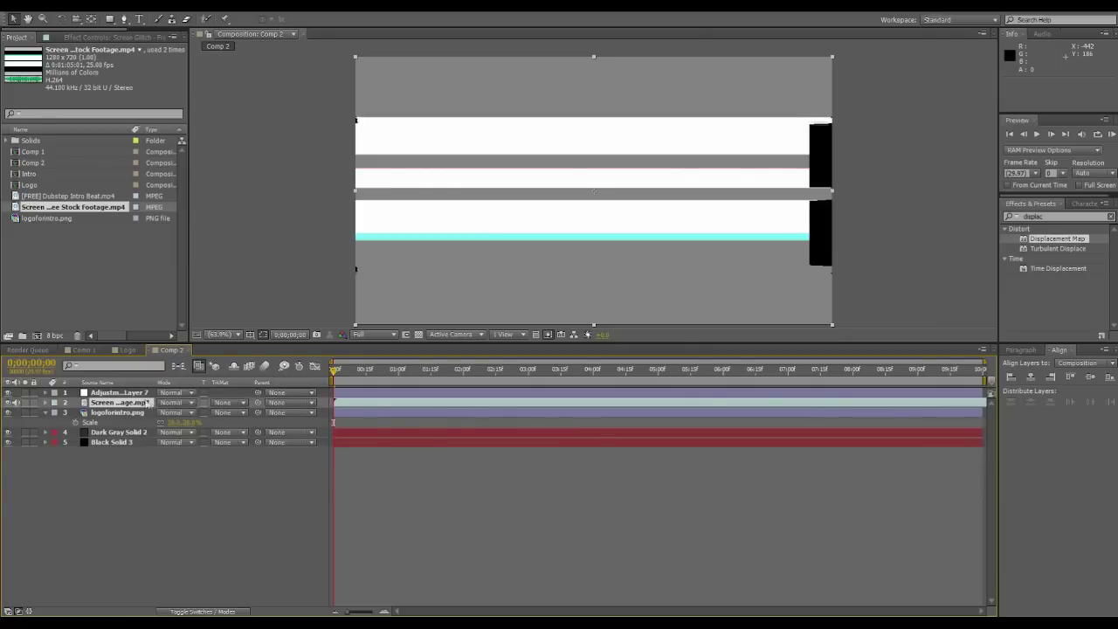
click(213, 159)
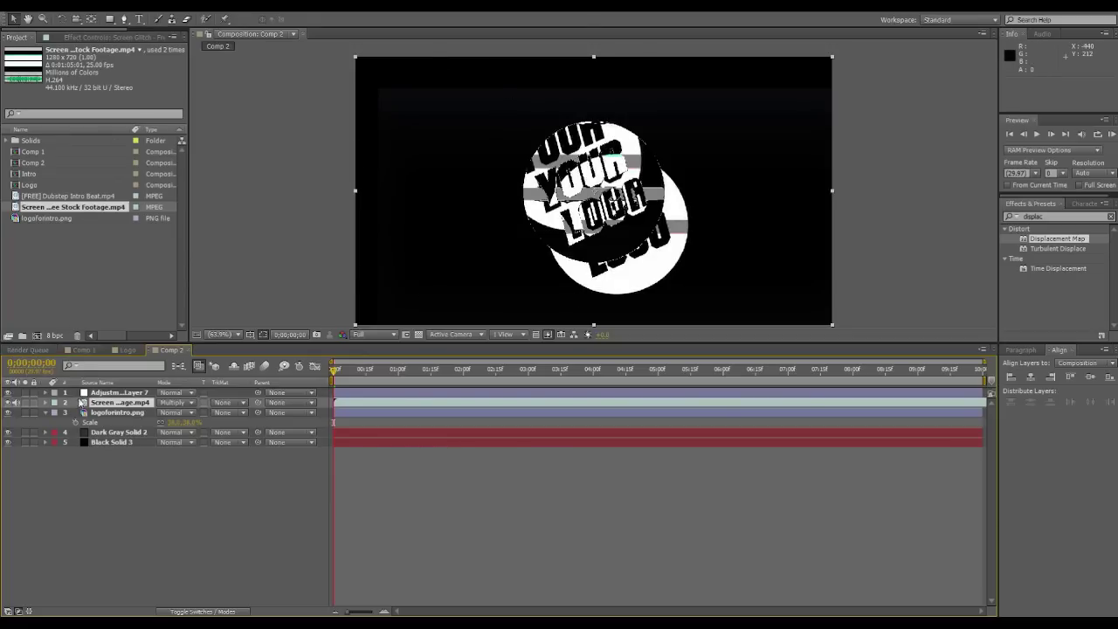
Set Adjustment Layer 7's Displacement Map Layer to 2. Screen Glitch.
click(113, 393)
key(F3)
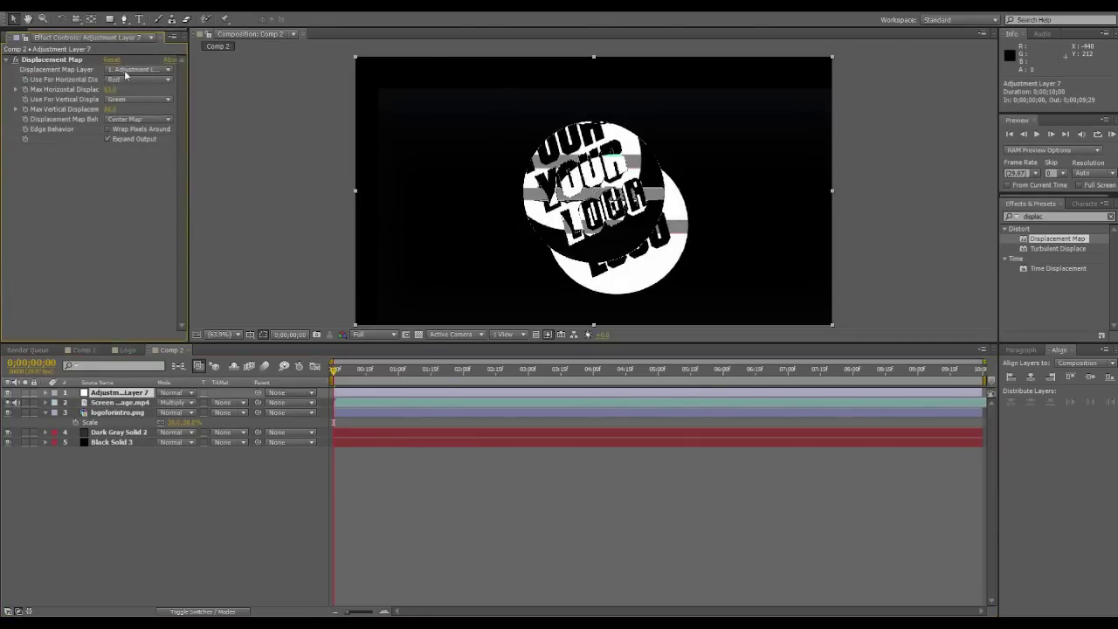
click(141, 116)
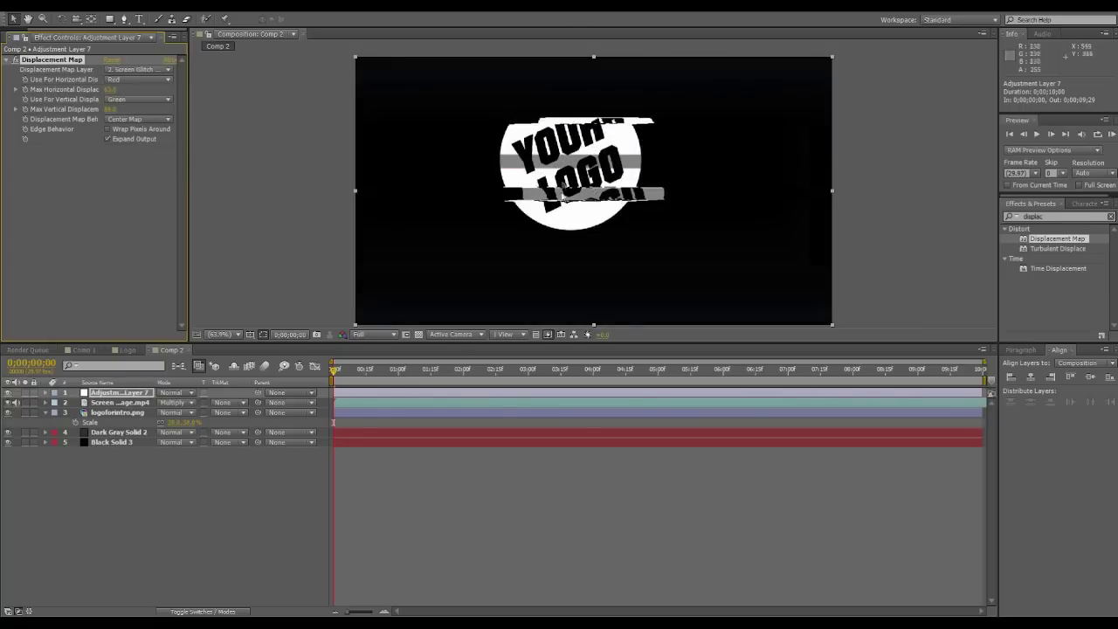
Hide the logo and toggle the Screen Glitch layer's visibility to compare the displacement.
click(9, 413)
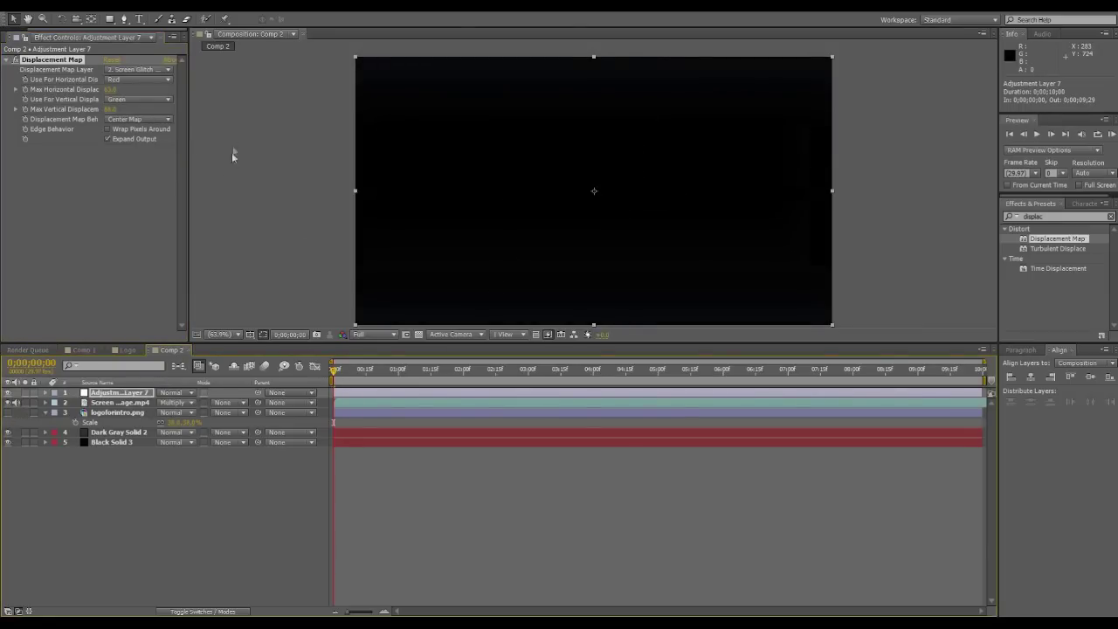
click(76, 402)
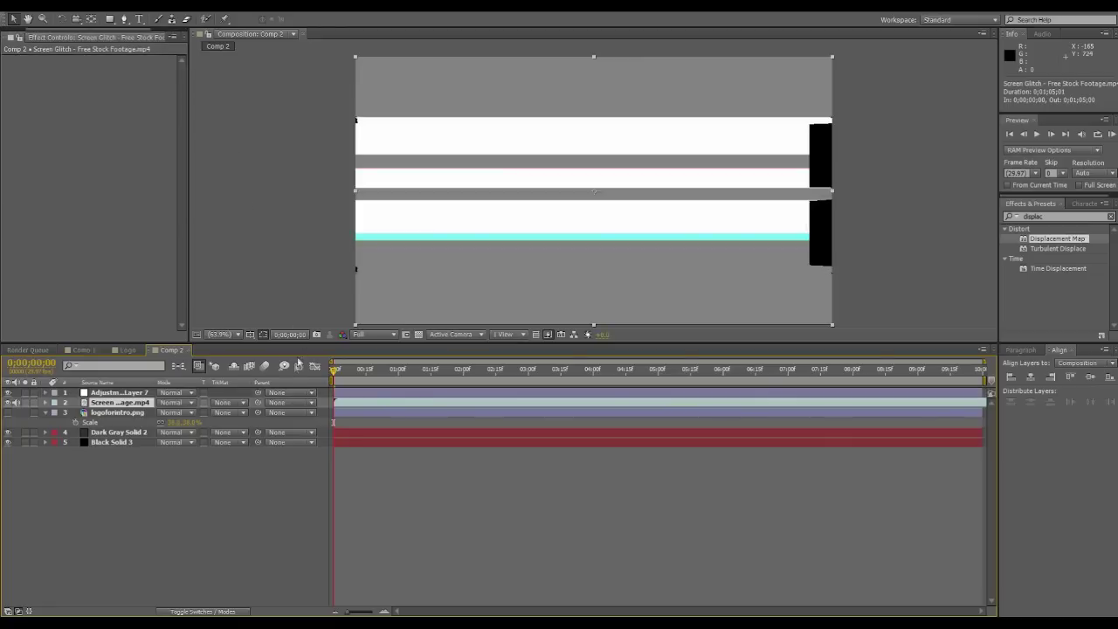
click(8, 394)
click(8, 394)
click(8, 394)
click(8, 394)
click(120, 393)
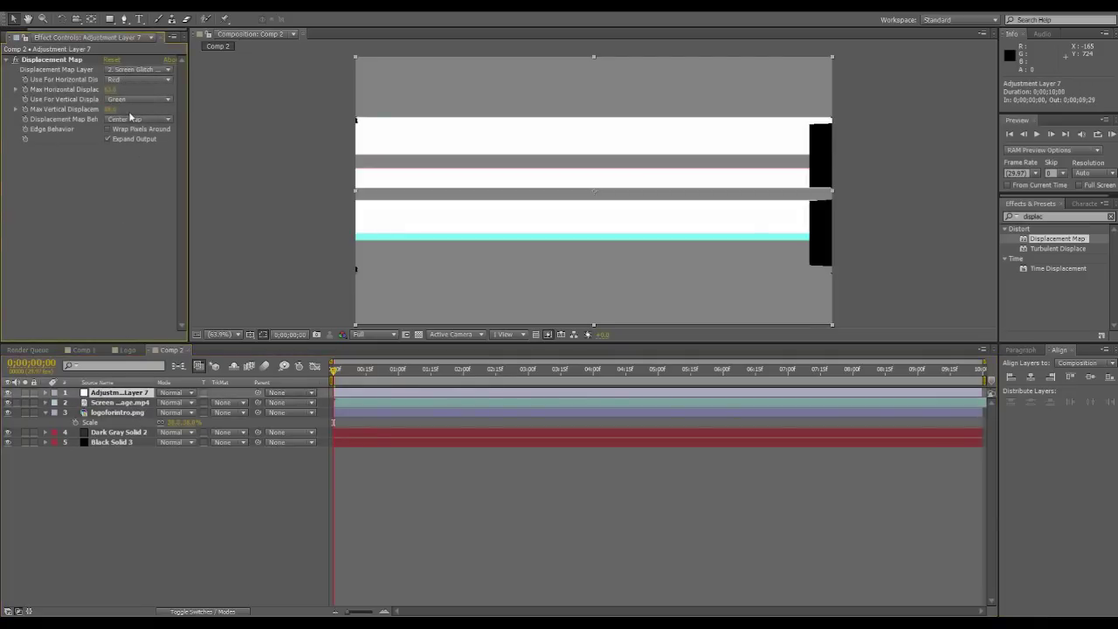
Briefly try the logo as the displacement map, revert to Screen Glitch, and scrub the timeline.
click(140, 138)
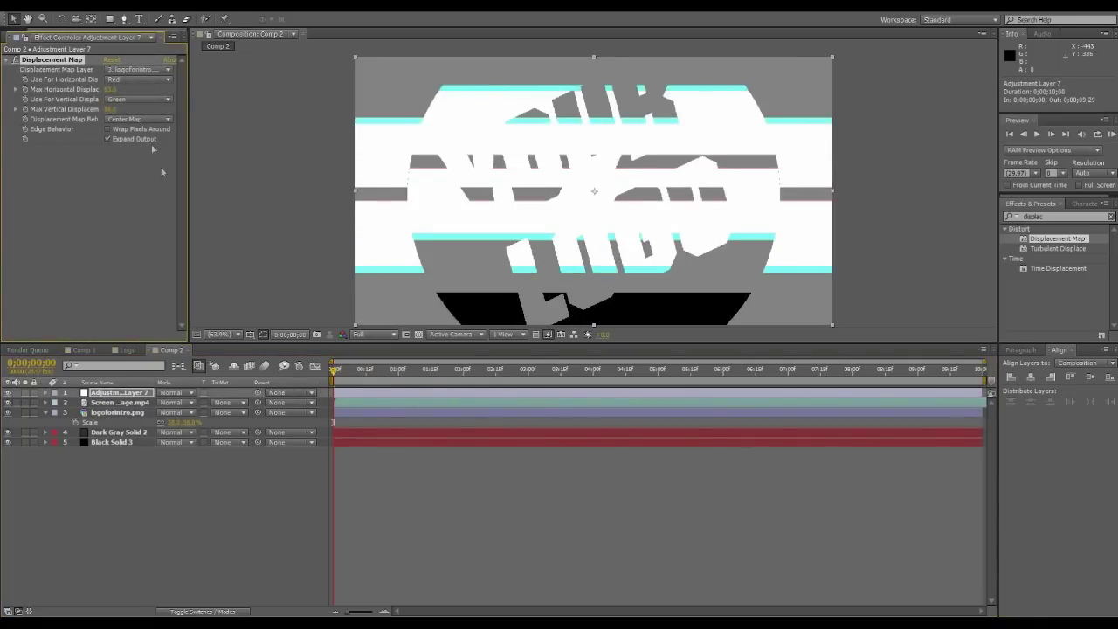
key(ctrl+z)
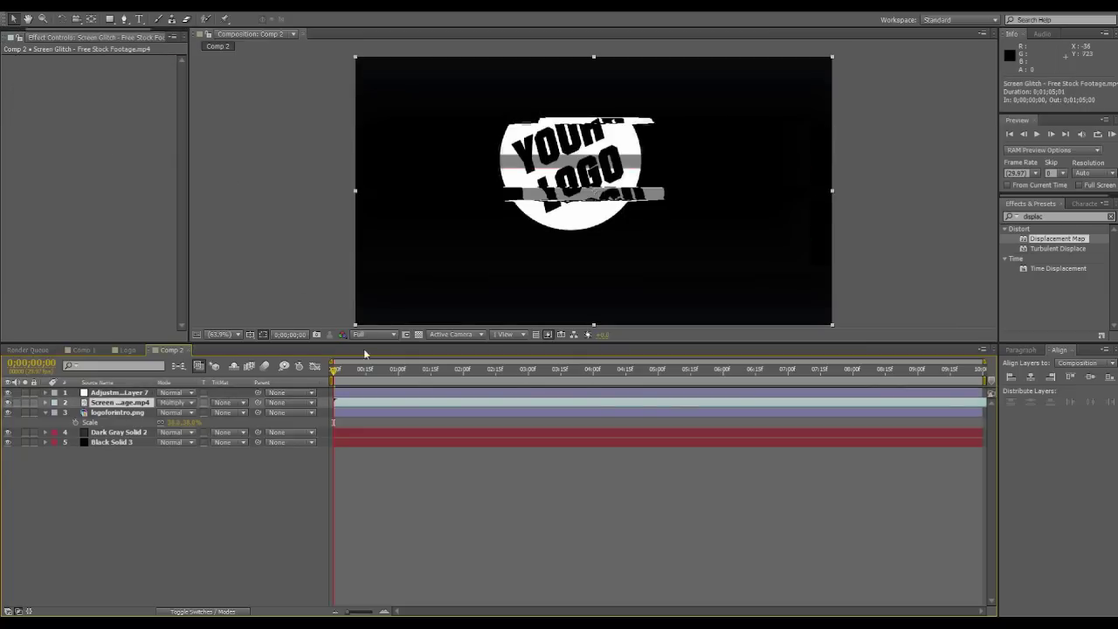
click(116, 394)
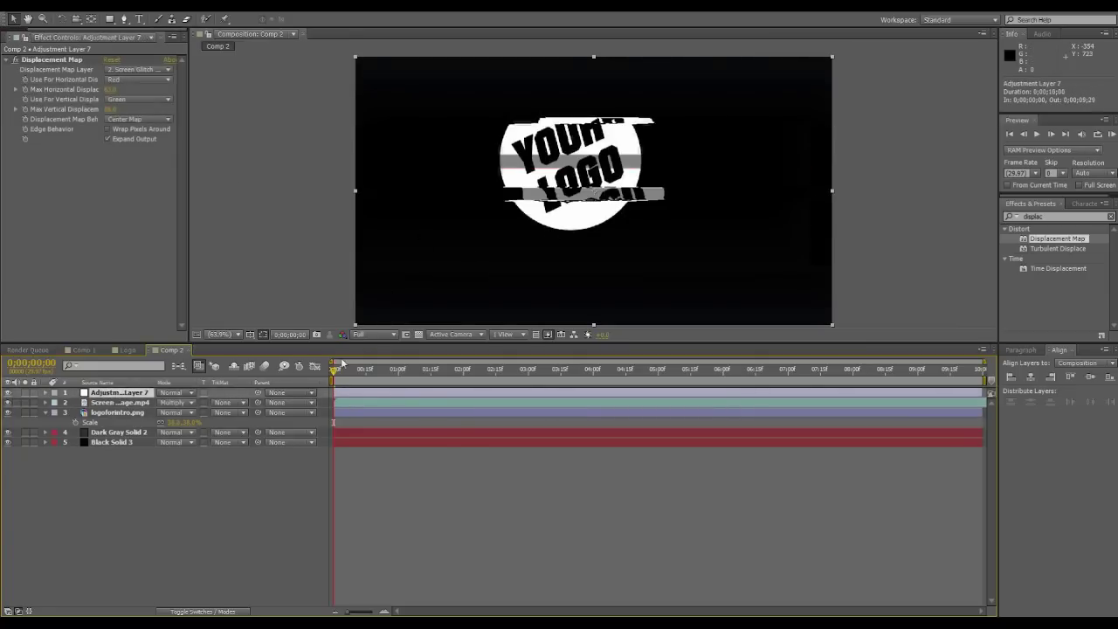
drag(335, 371, 427, 381)
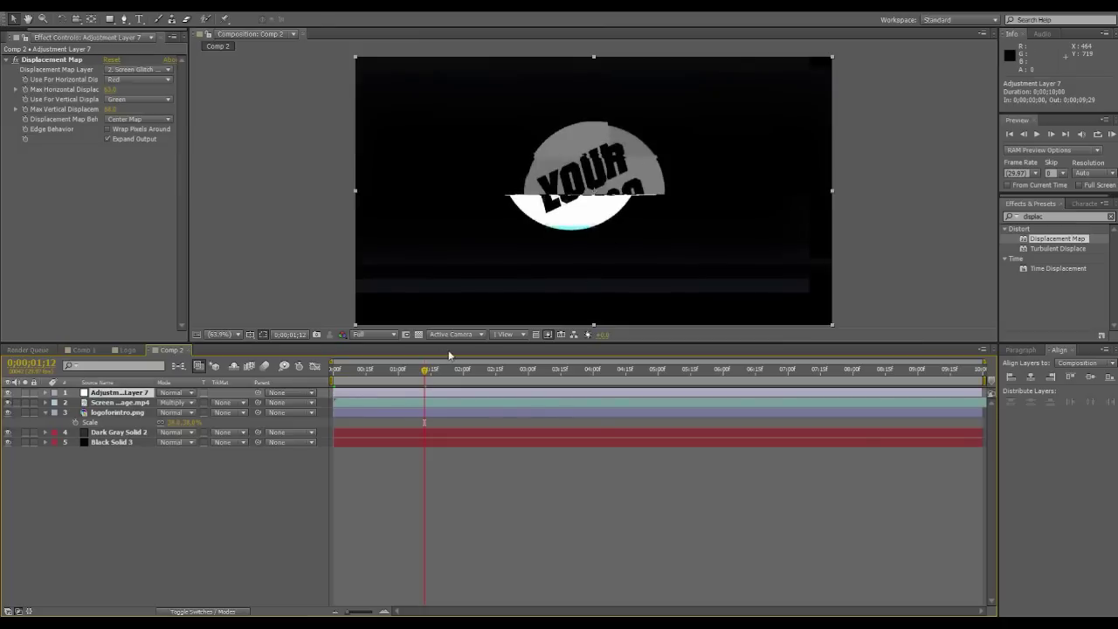
key(Home)
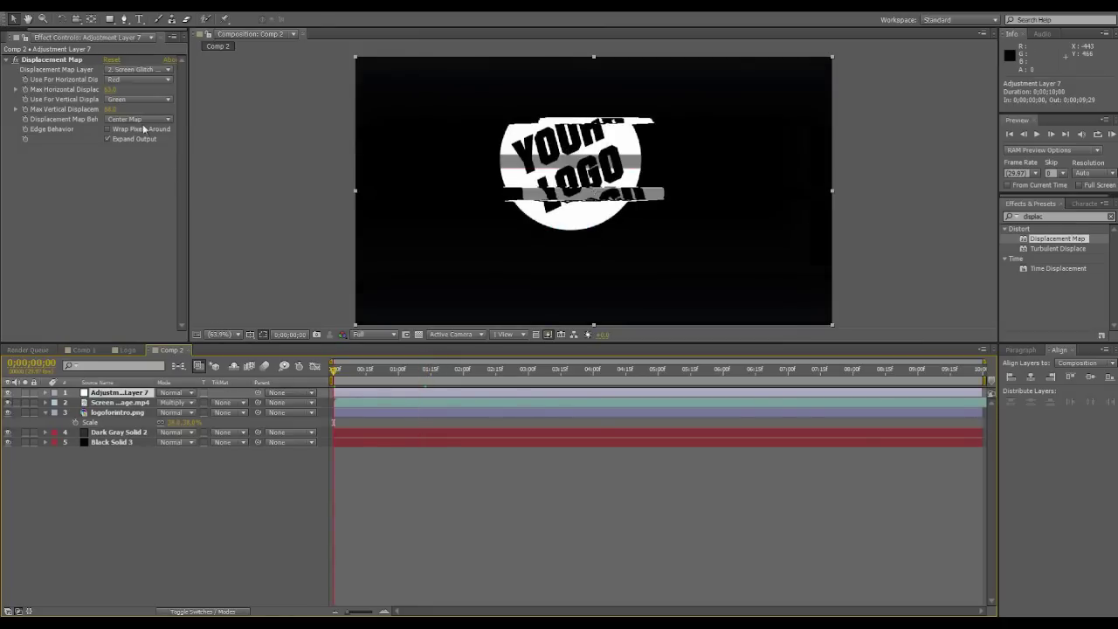
Change Max Horizontal Displacement and scrub to check the torn logo.
click(113, 89)
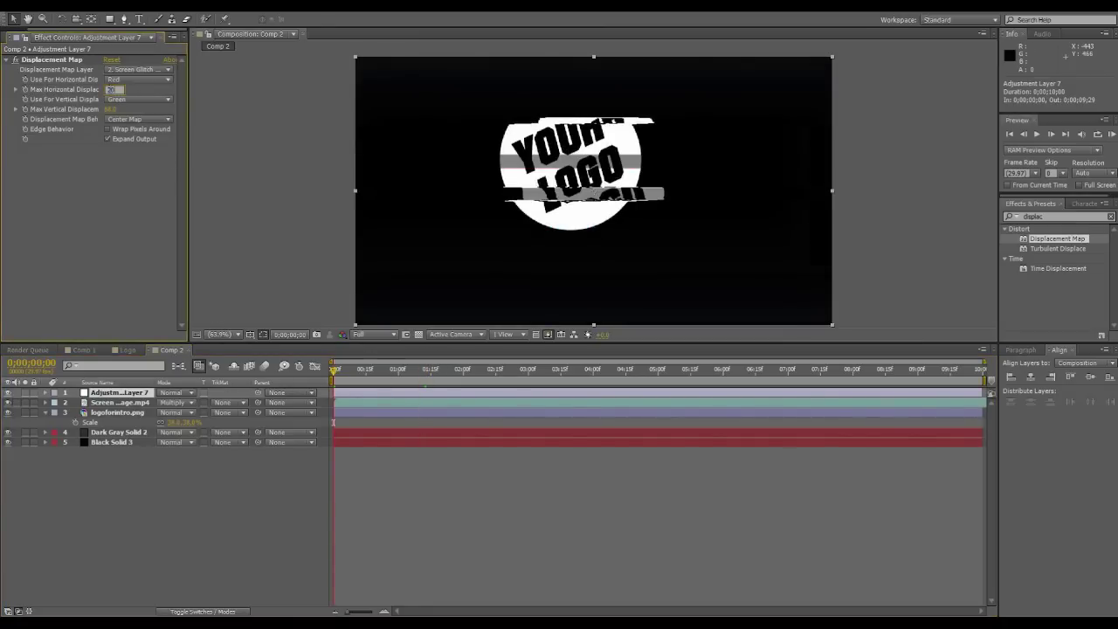
key(Return)
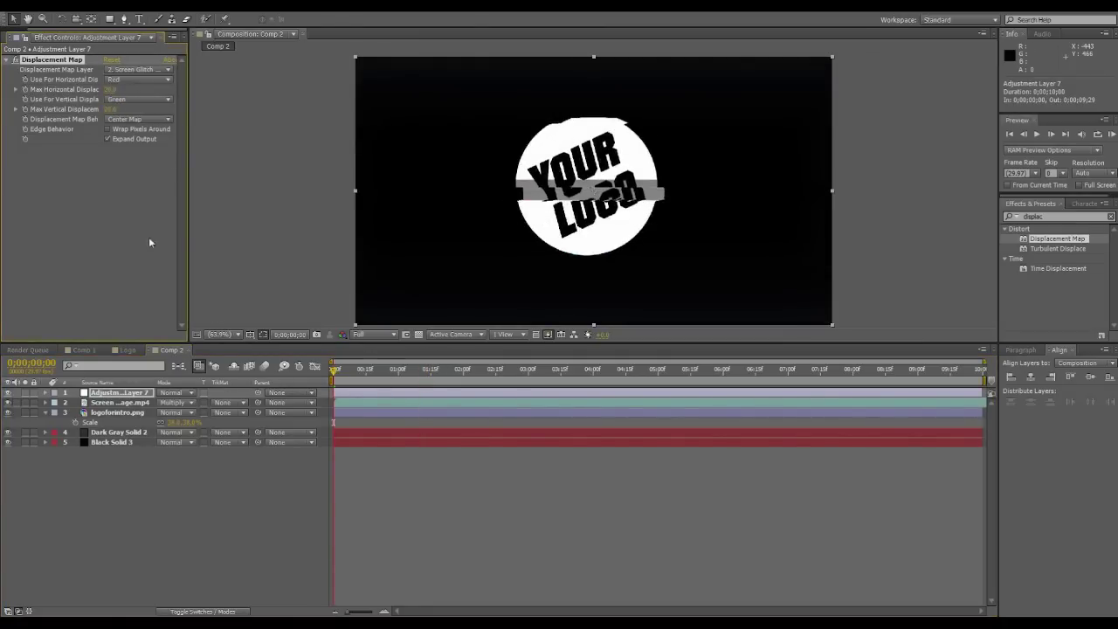
drag(334, 371, 426, 377)
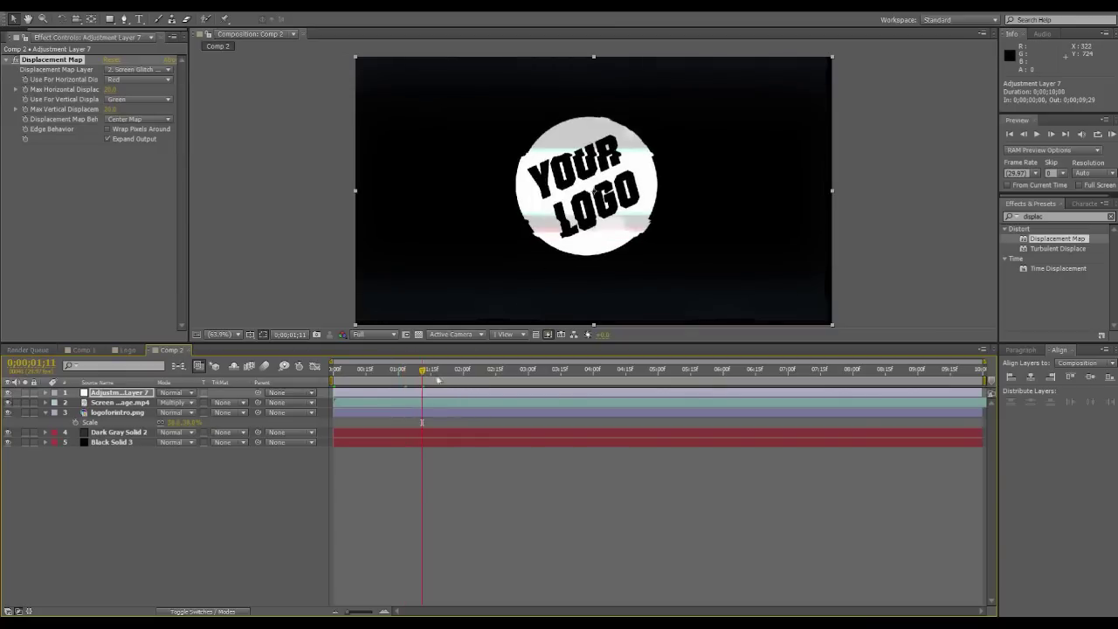
drag(426, 378, 341, 388)
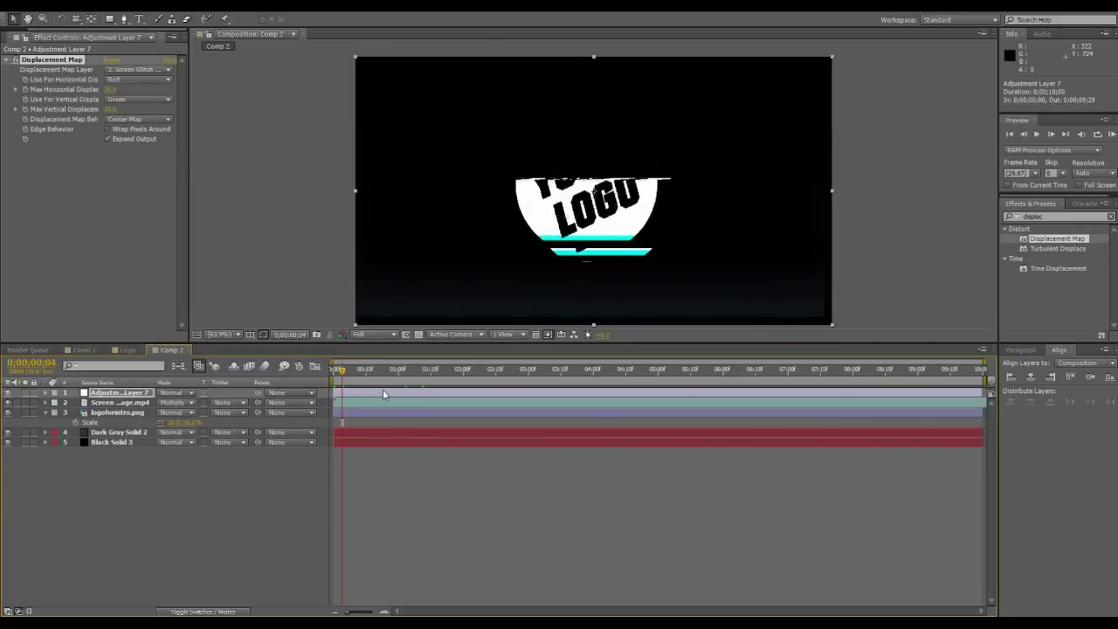
Trim Adjustment Layer 7 to a short burst and duplicate it, shifting the copy later.
key(alt+bracketright)
key(ctrl+d)
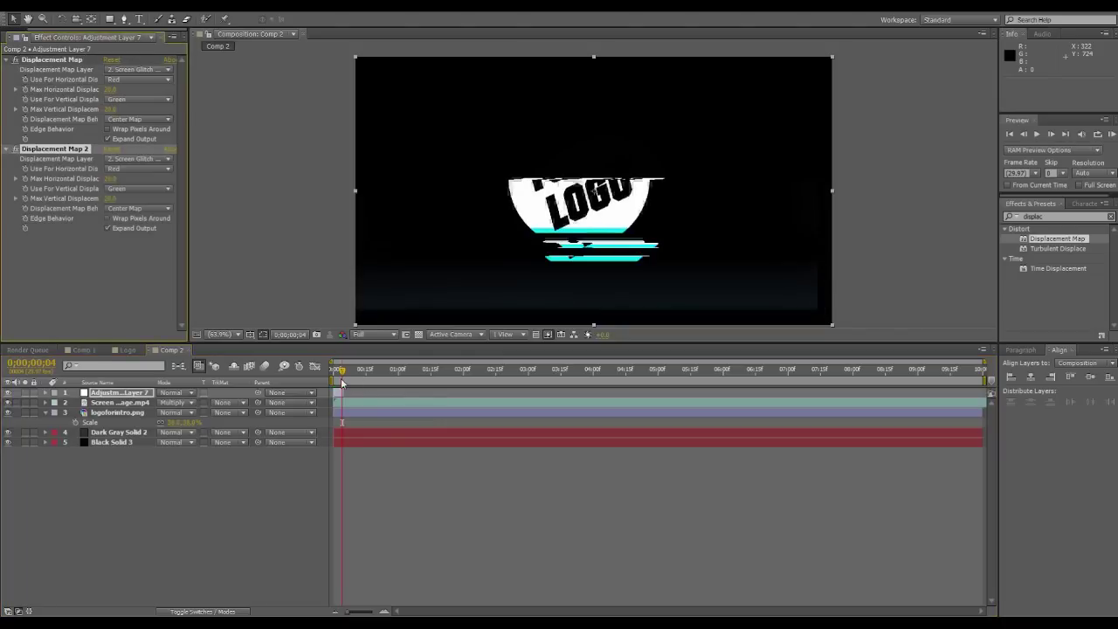
key(ctrl+z)
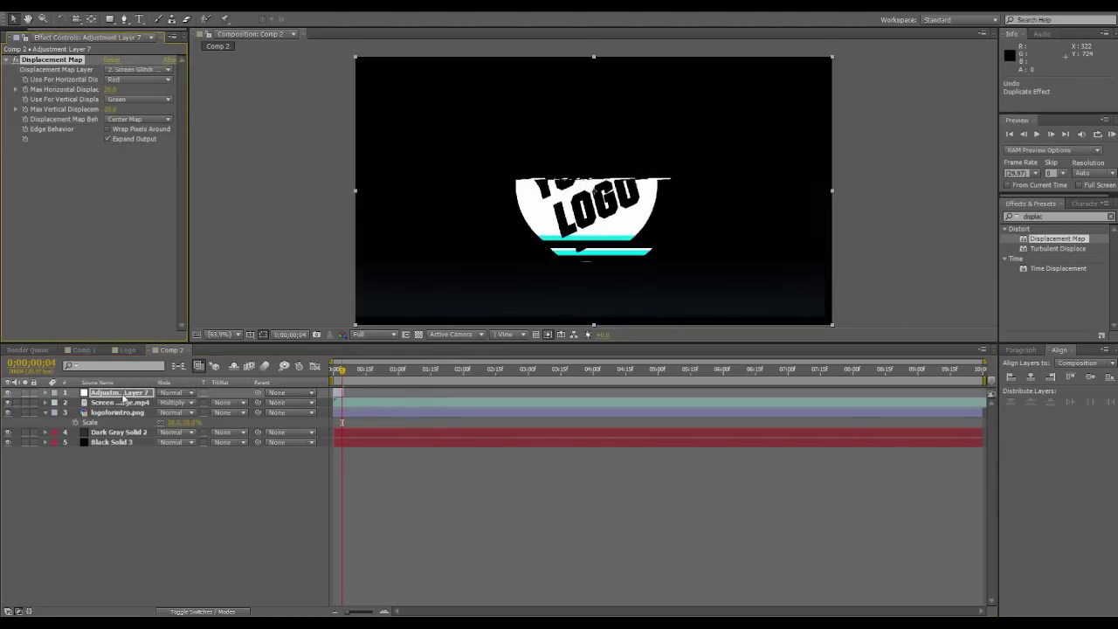
click(124, 393)
key(ctrl+d)
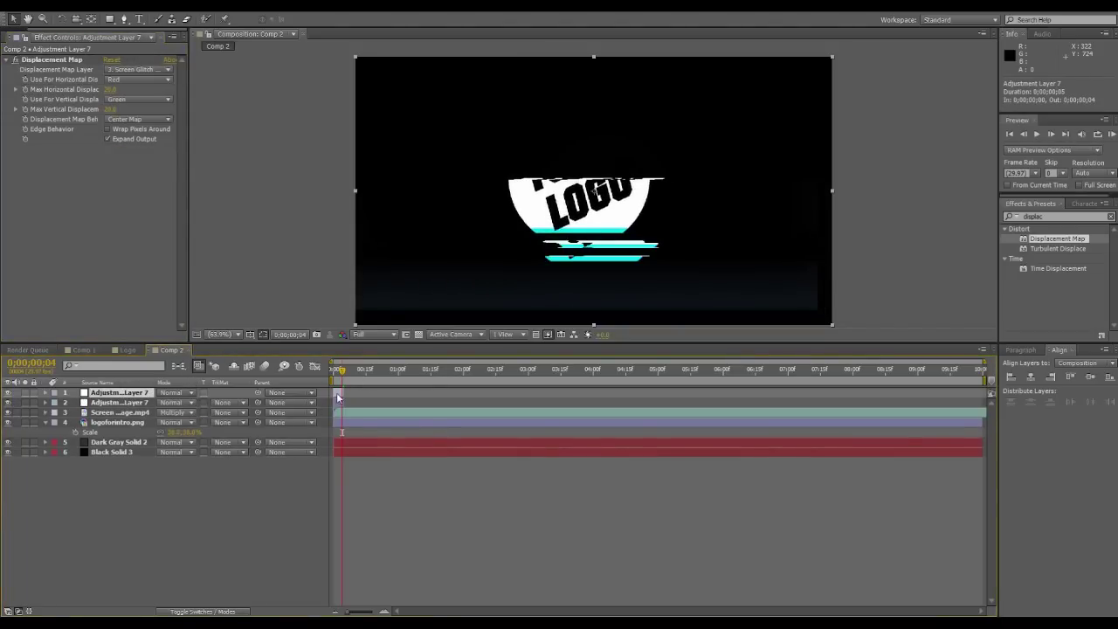
drag(338, 398, 461, 394)
Add two more copies and stagger the bursts, one ending at 2;01 and one starting at 2;16.
key(ctrl+d)
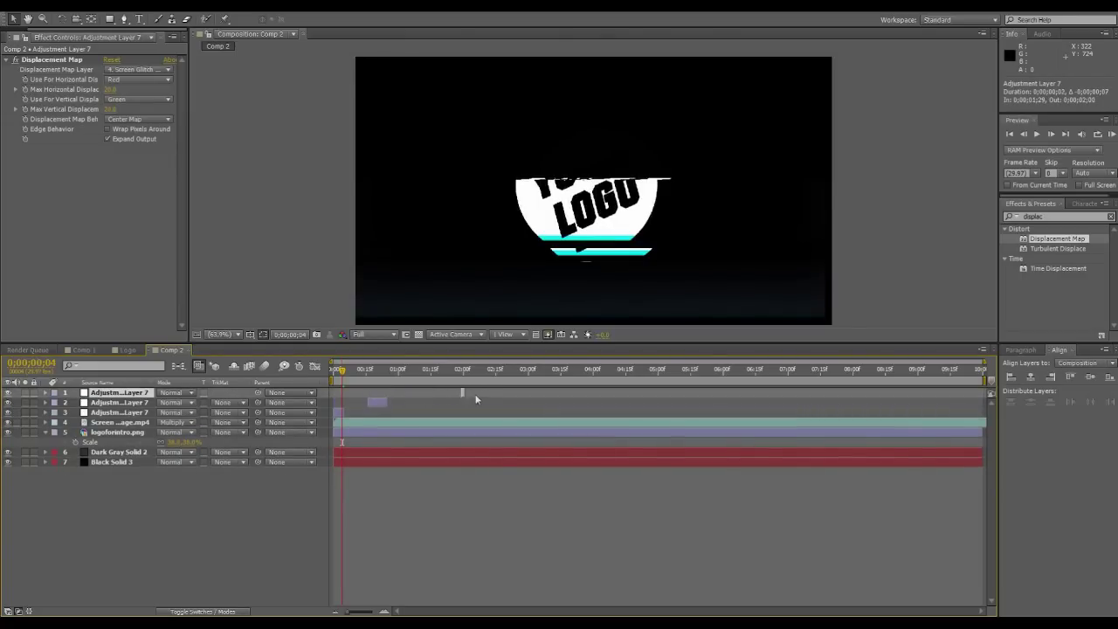
key(ctrl+d)
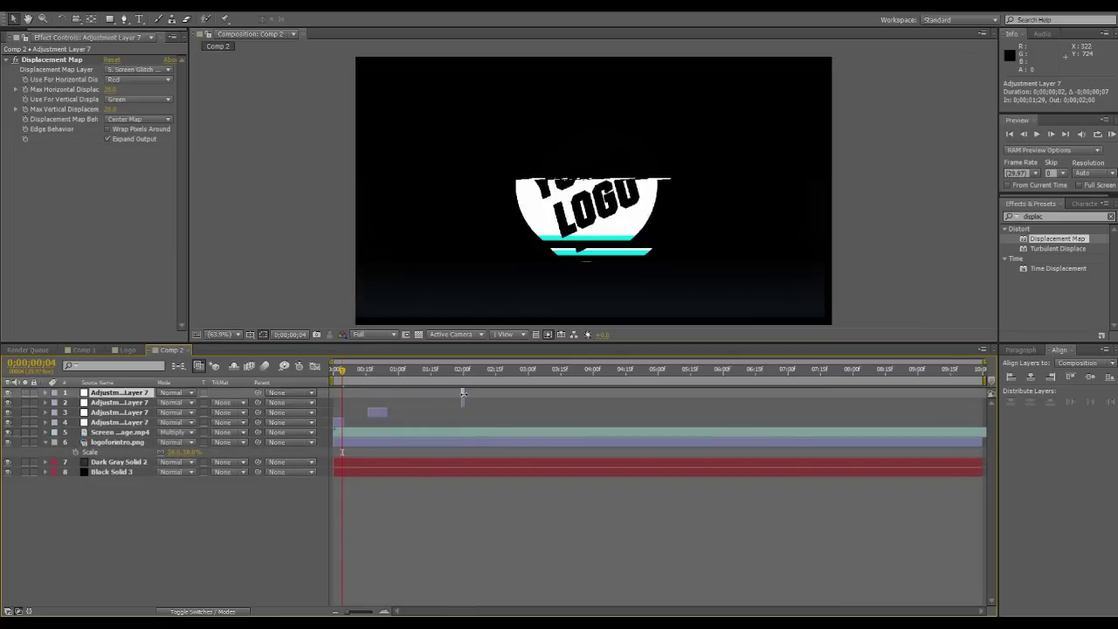
drag(463, 394, 527, 394)
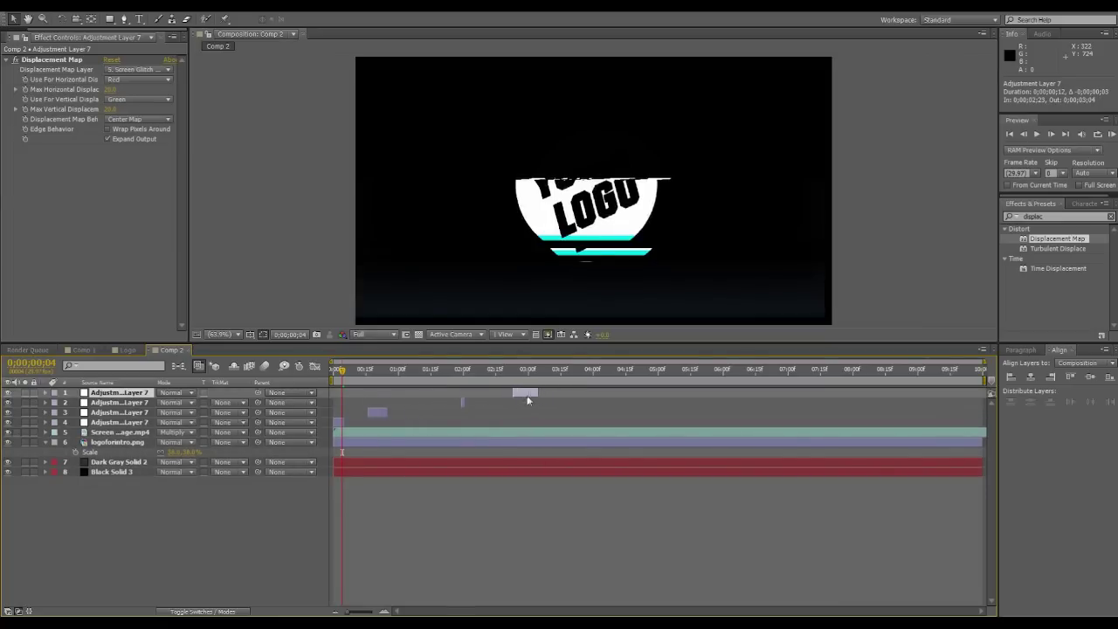
click(460, 402)
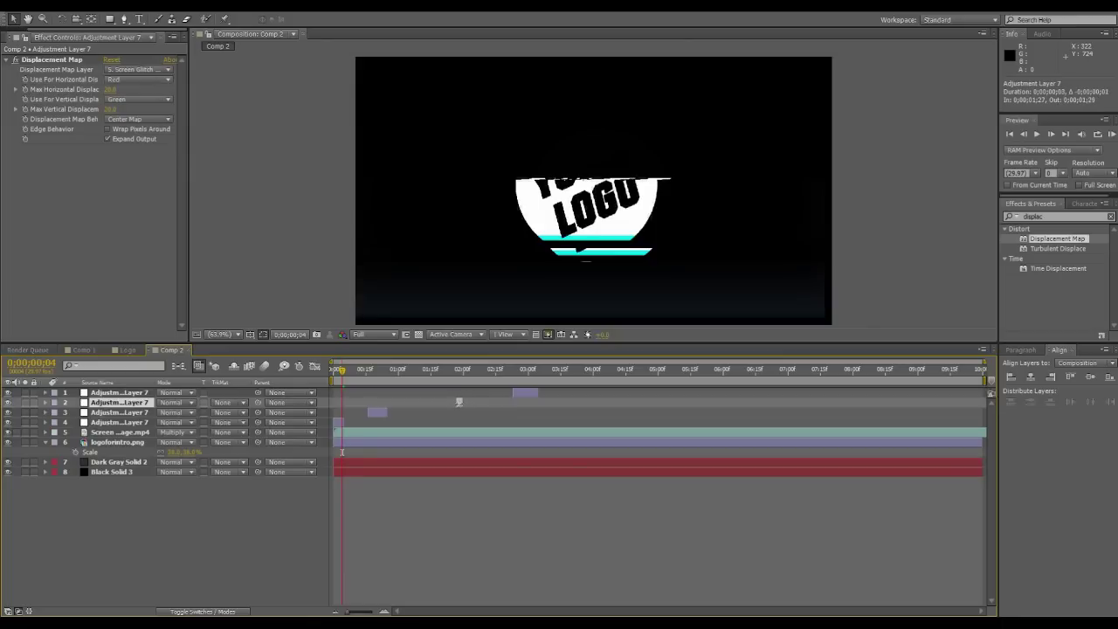
drag(459, 402, 436, 401)
drag(516, 391, 501, 391)
mouse_move(348, 371)
mouse_down()
mouse_move(375, 371)
mouse_move(338, 375)
mouse_move(381, 371)
mouse_move(367, 370)
mouse_move(389, 391)
mouse_move(493, 394)
mouse_move(355, 389)
mouse_move(321, 374)
mouse_move(357, 376)
mouse_up()
click(1033, 224)
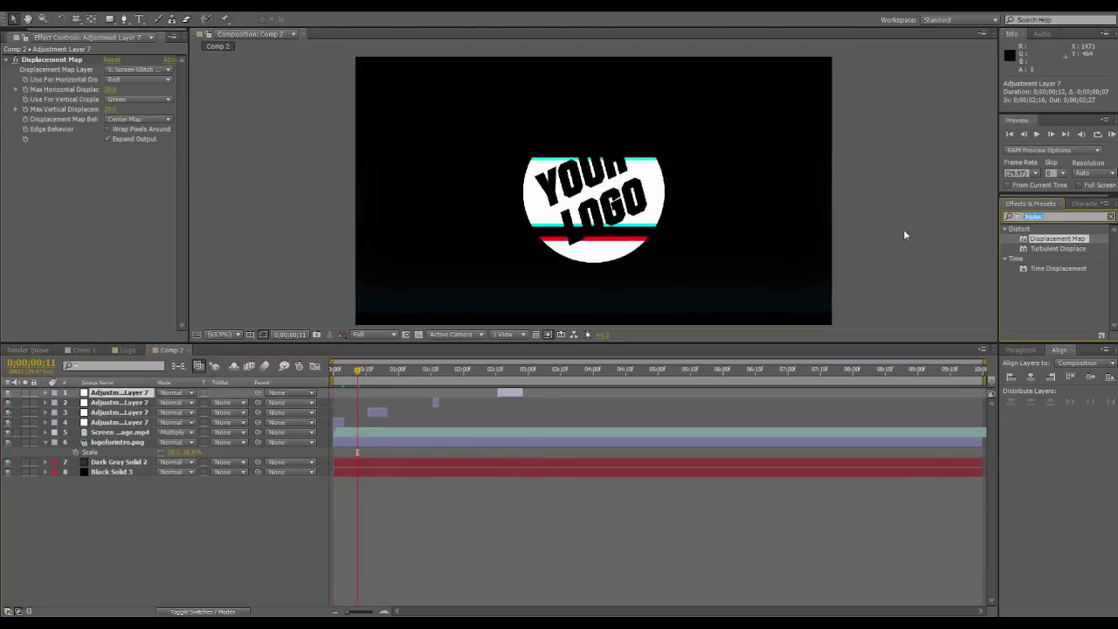
Find the Bad TV 3 - weak preset by searching 'tv' and add a fresh top adjustment layer.
text(tv)
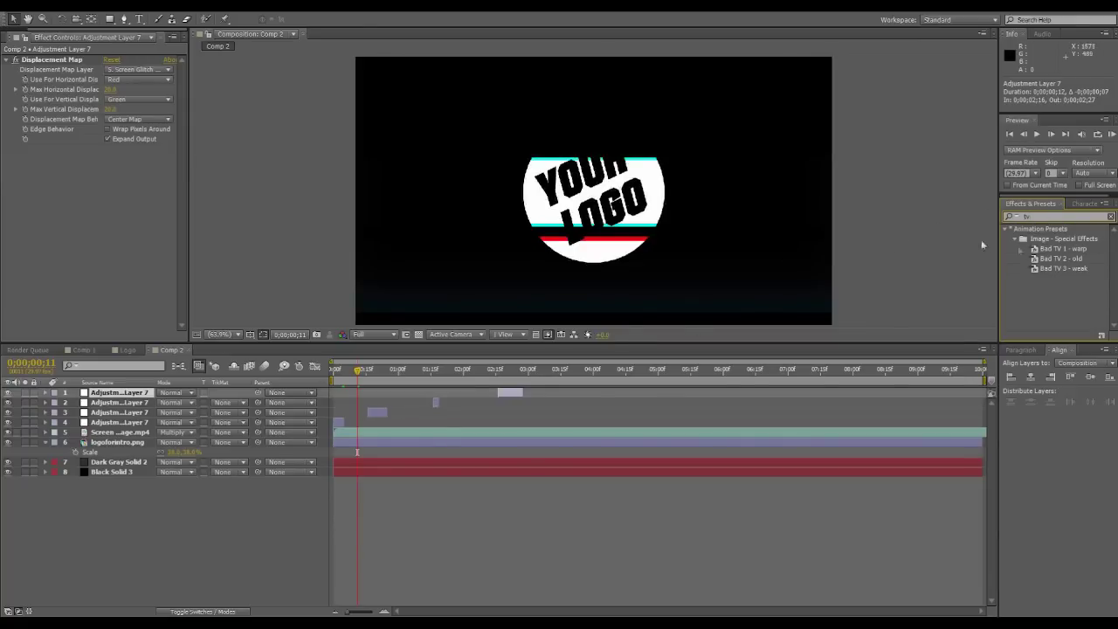
click(1056, 268)
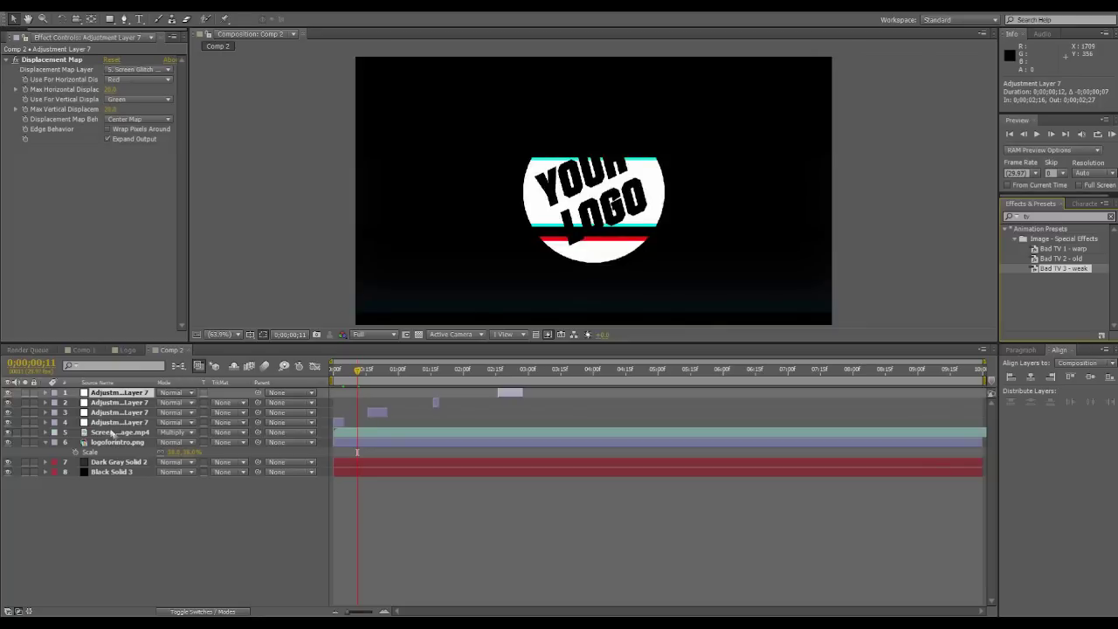
click(112, 487)
key(ctrl+alt+y)
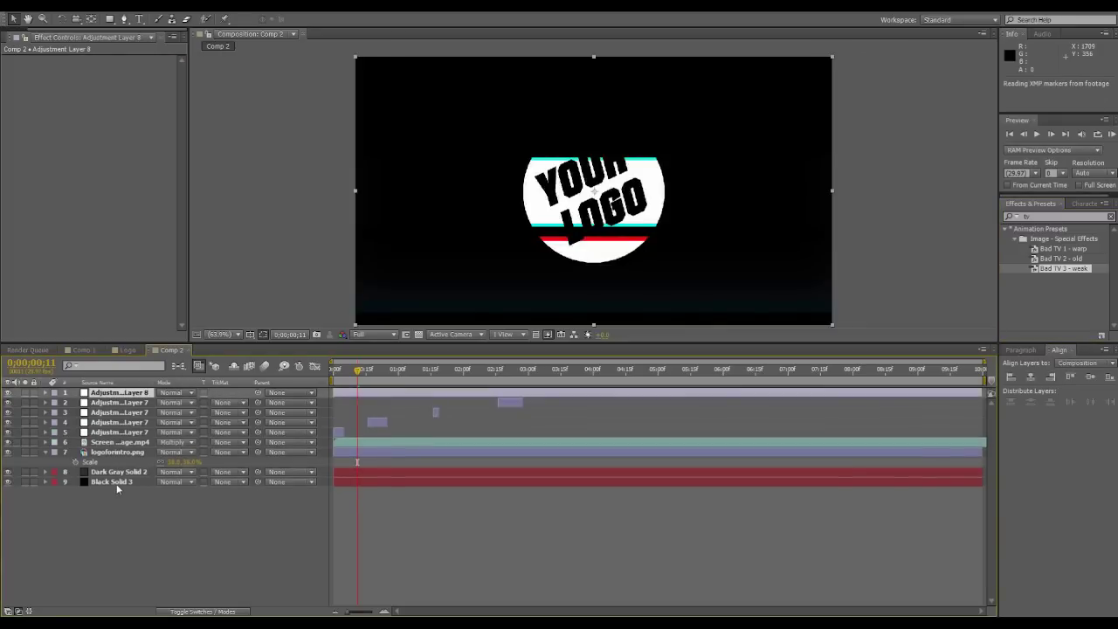
Apply Bad TV 3 - weak to Adjustment Layer 8 and lower the Venetian Blinds Width.
drag(1061, 269, 355, 400)
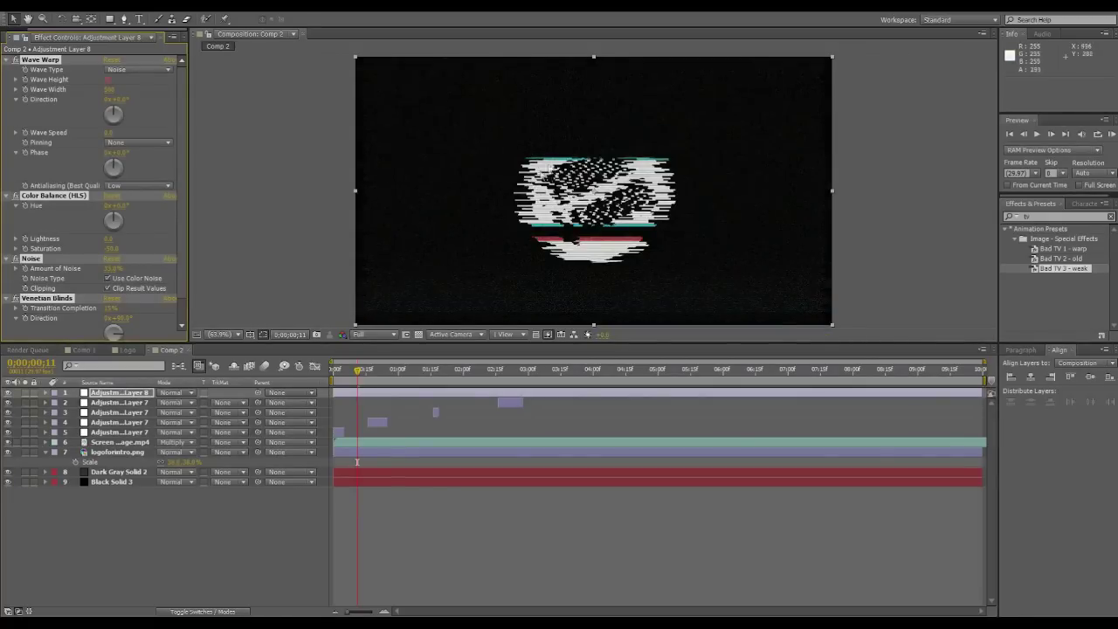
scroll(126, 291, down, 1)
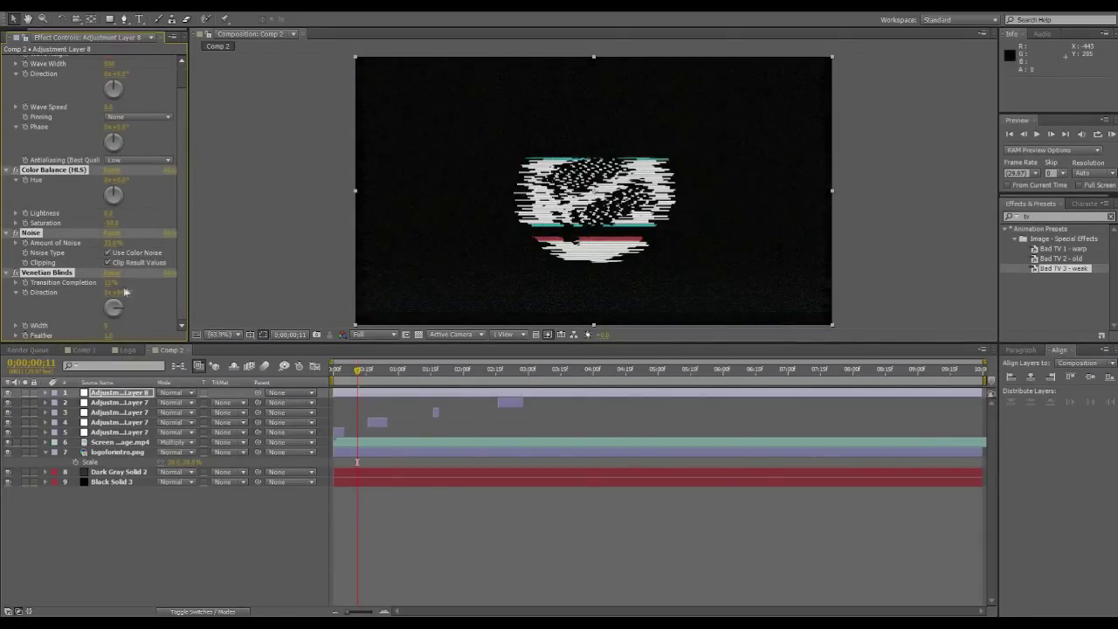
click(104, 332)
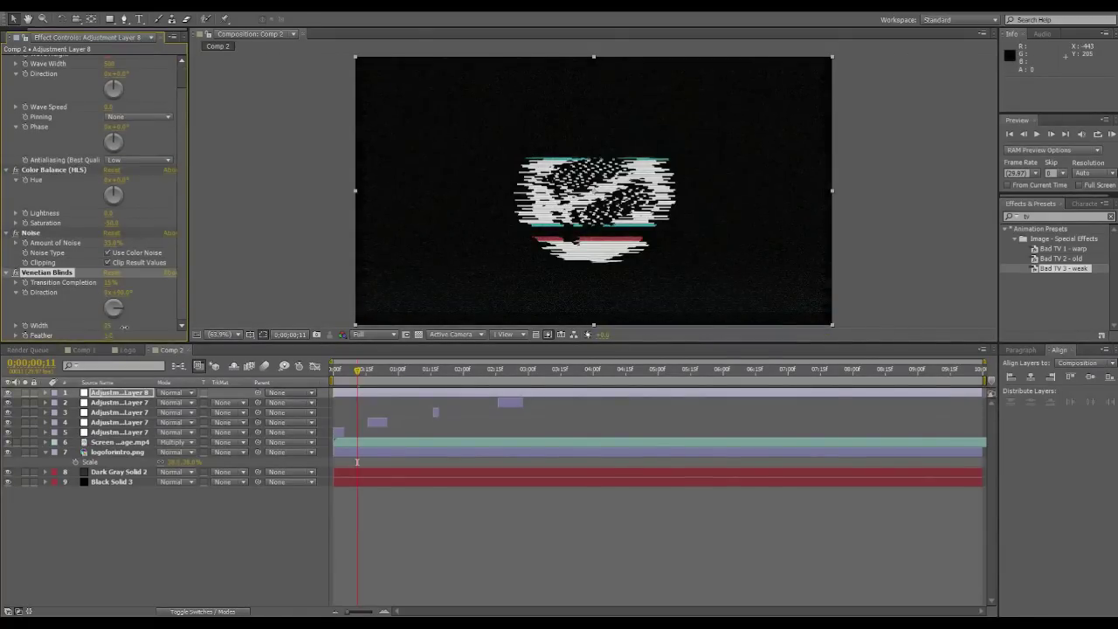
drag(124, 327, 107, 329)
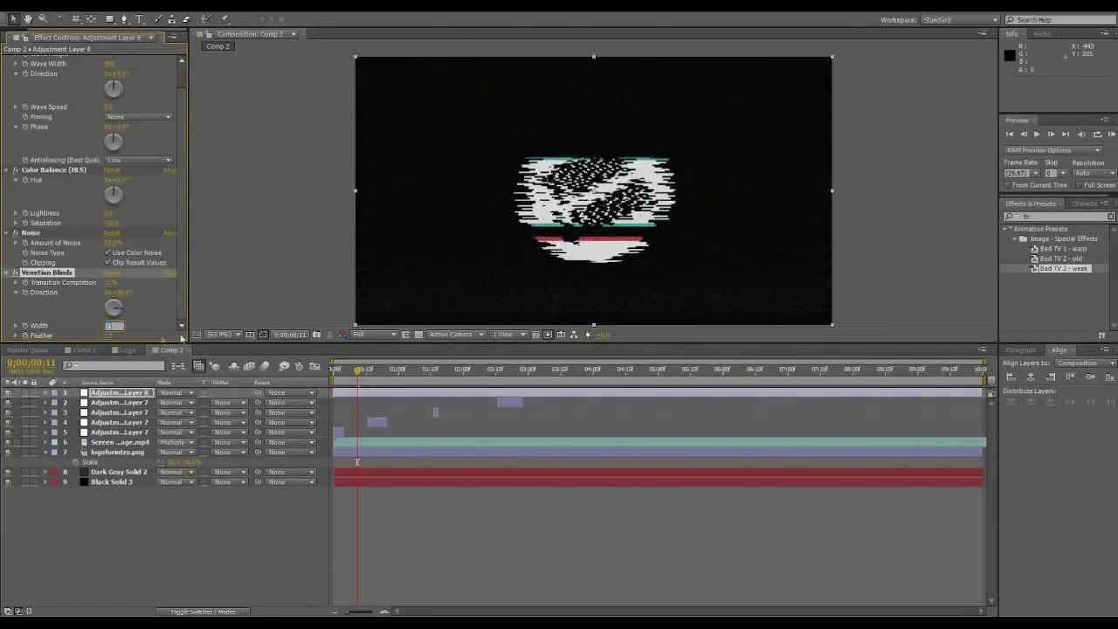
key(Return)
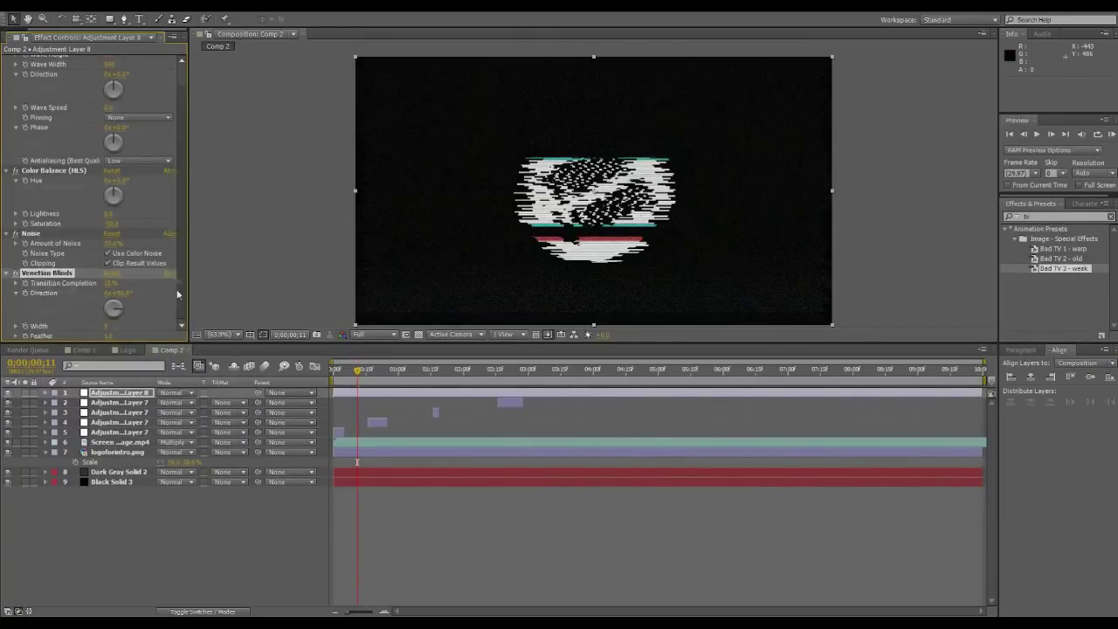
Change the Wave Warp Wave Width, then scrub and preview the TV glitch.
scroll(179, 247, up, 1)
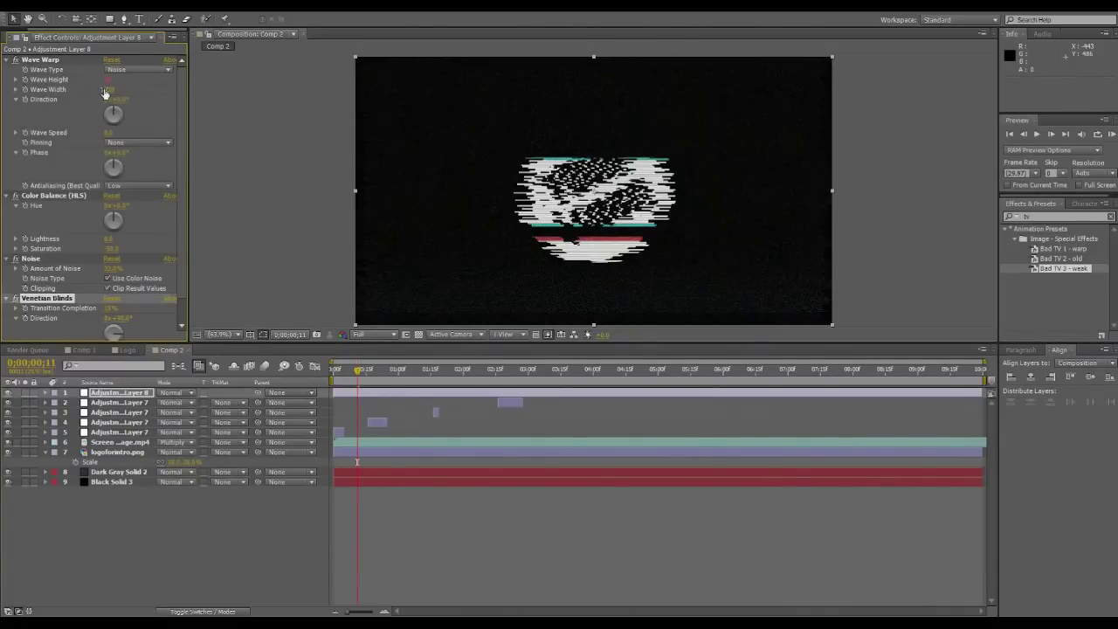
drag(105, 94, 232, 98)
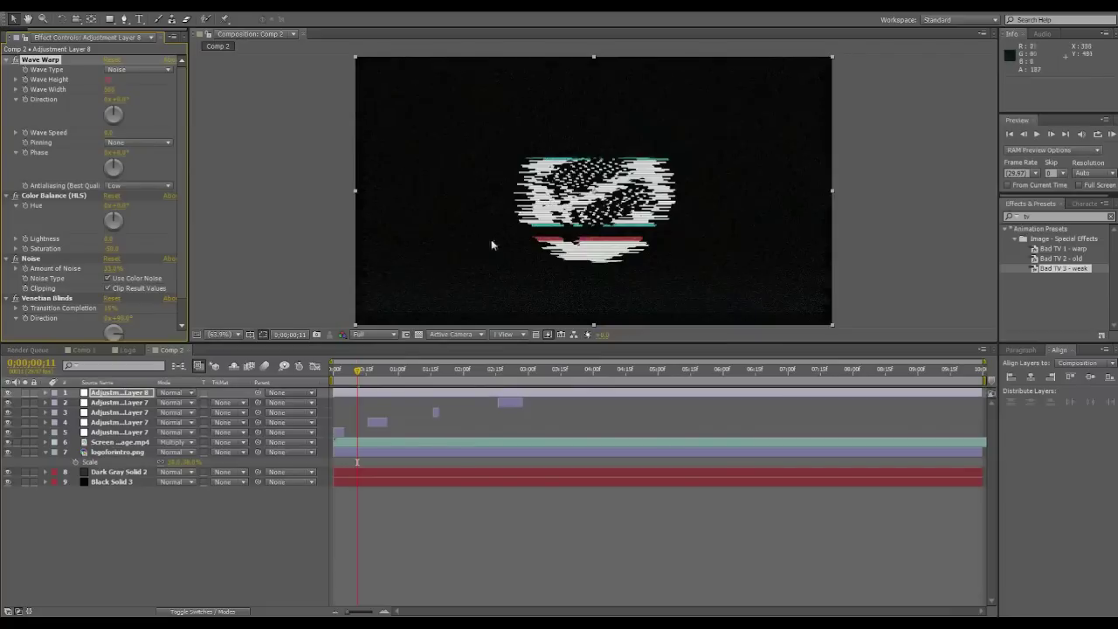
drag(358, 373, 333, 380)
key(space)
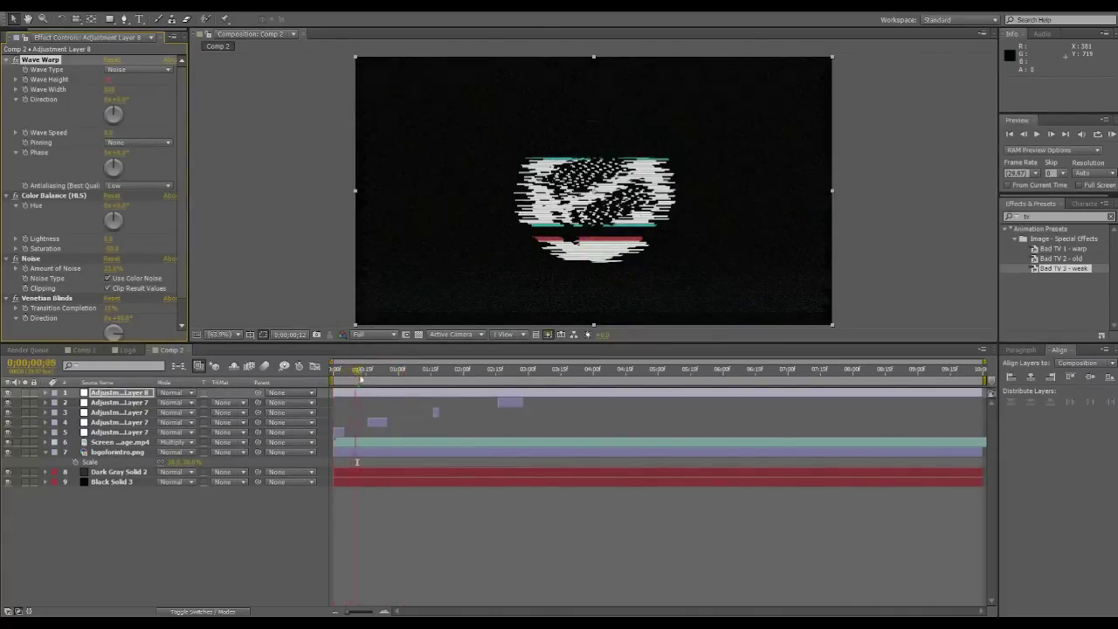
Draw a three-point triangular mask around the logo on Adjustment Layer 8.
key(space)
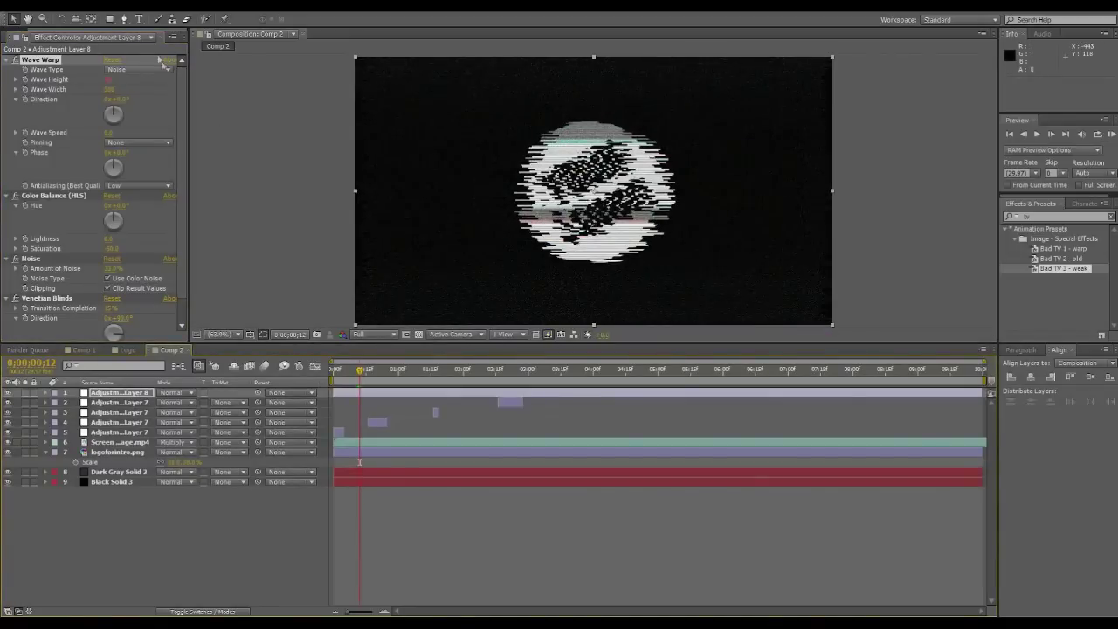
click(131, 396)
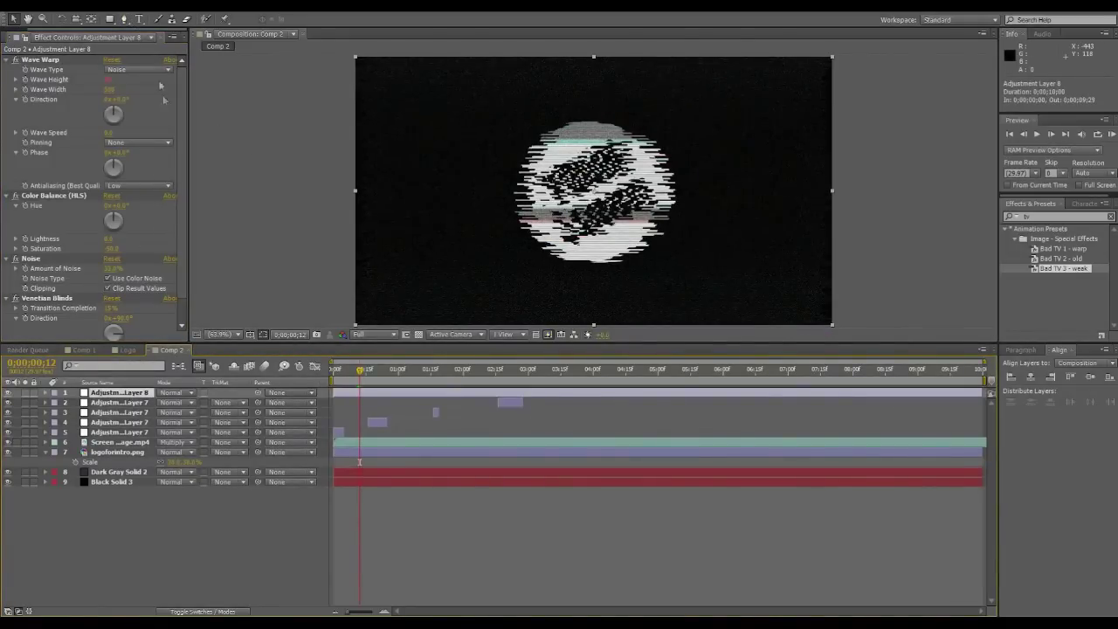
key(g)
click(545, 127)
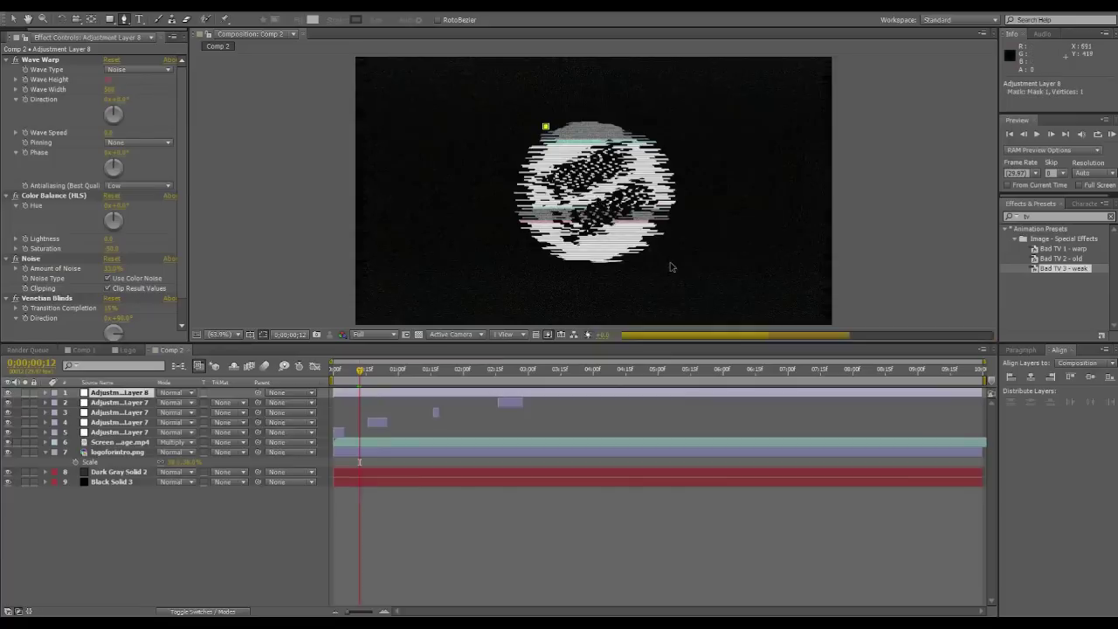
click(723, 258)
click(456, 195)
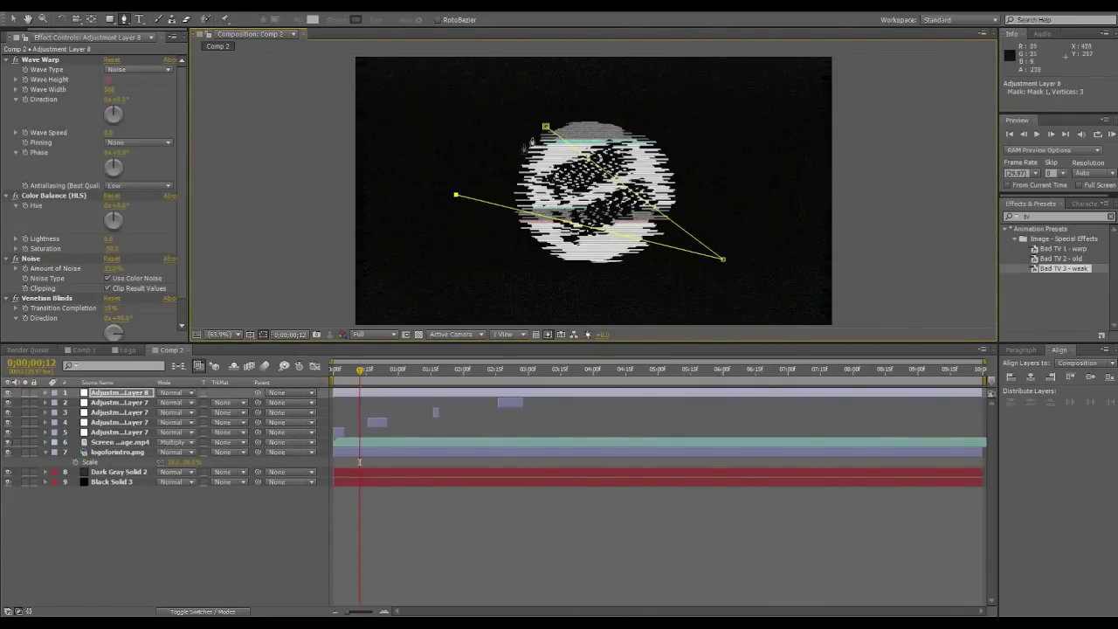
Feather Mask 1 to about 49.8 pixels.
click(124, 394)
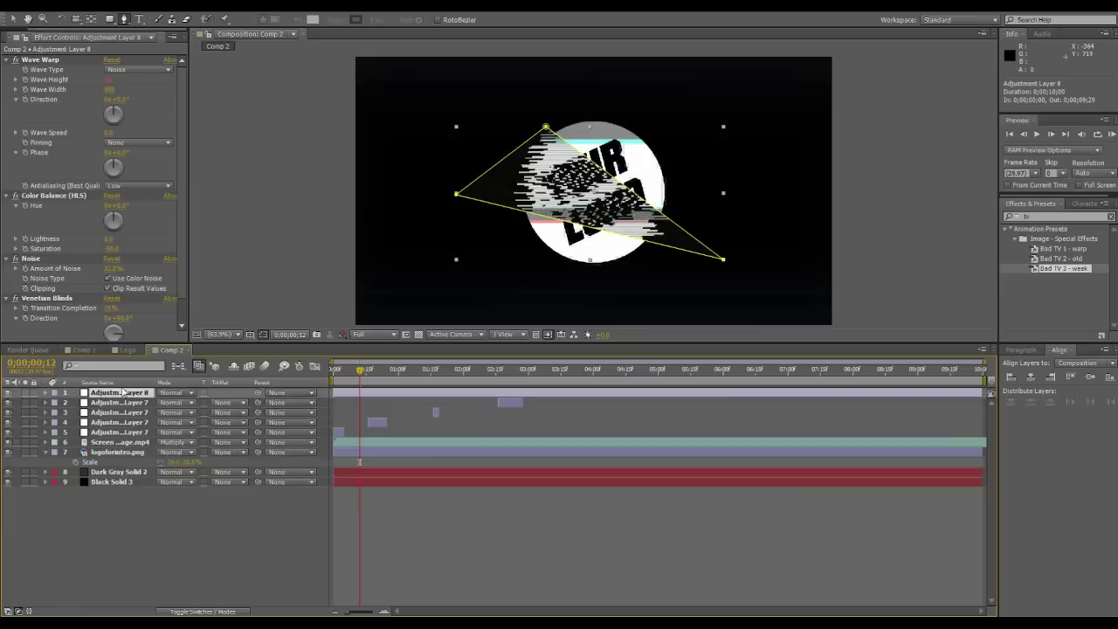
key(m)
key(m)
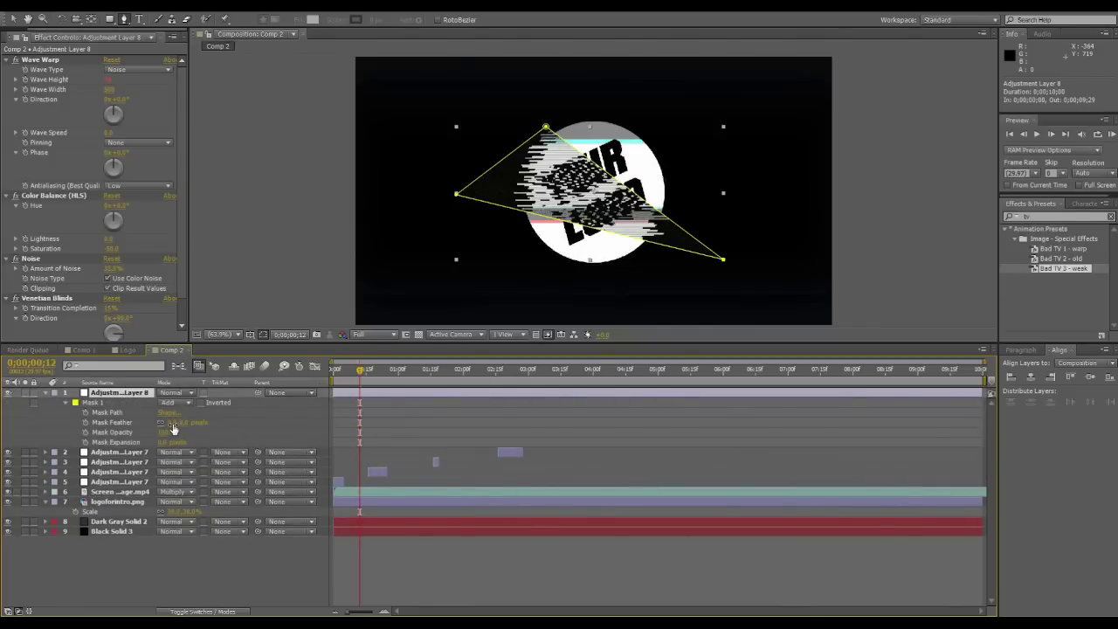
drag(173, 426, 202, 423)
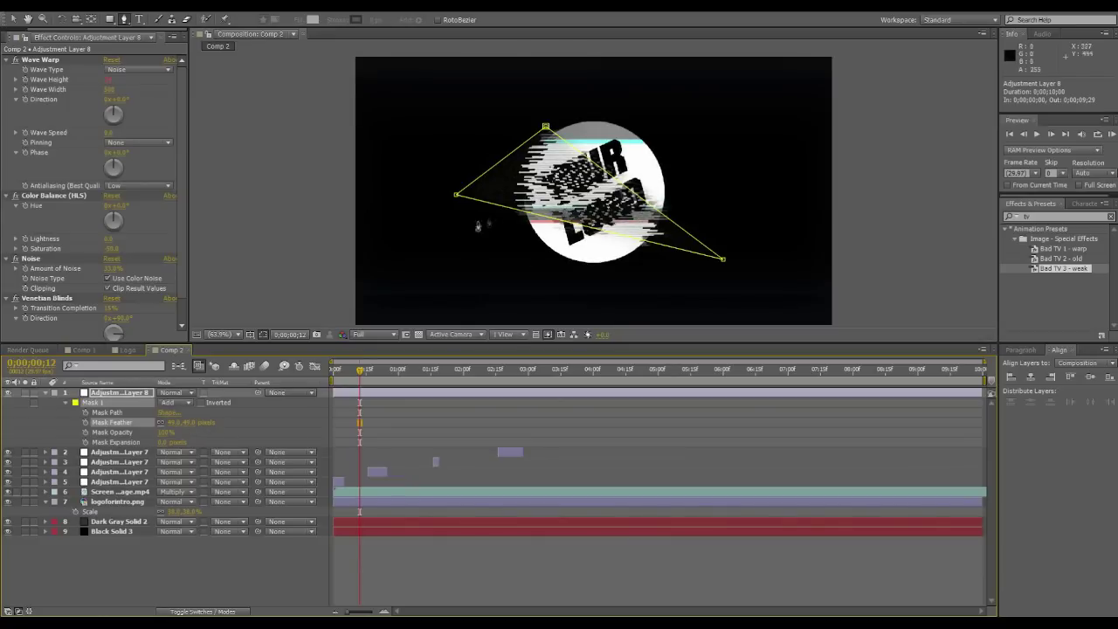
click(127, 530)
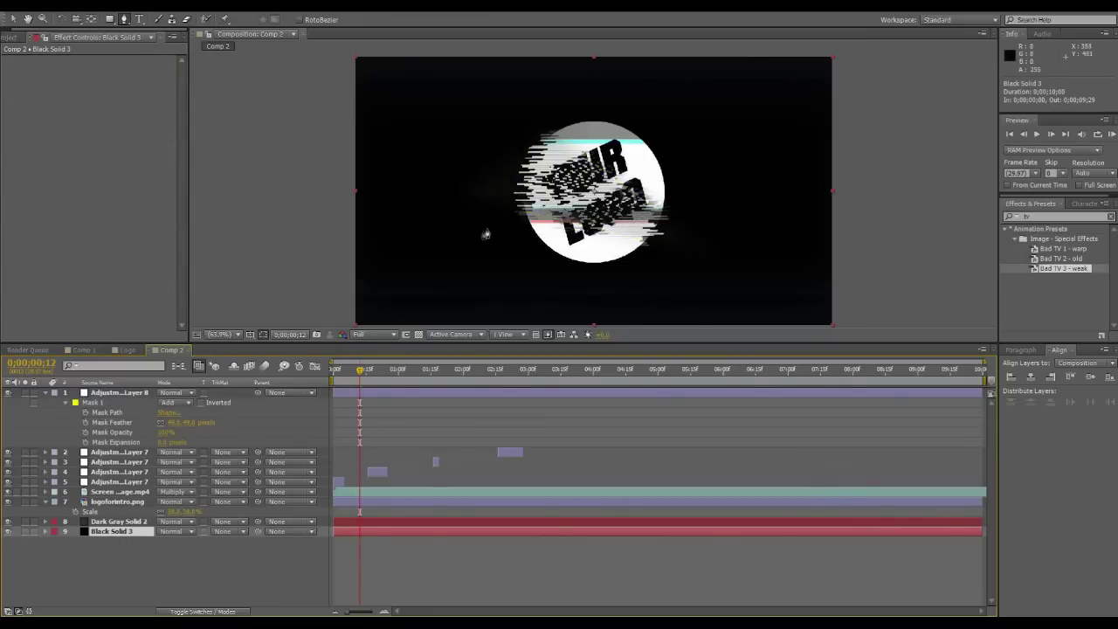
click(357, 398)
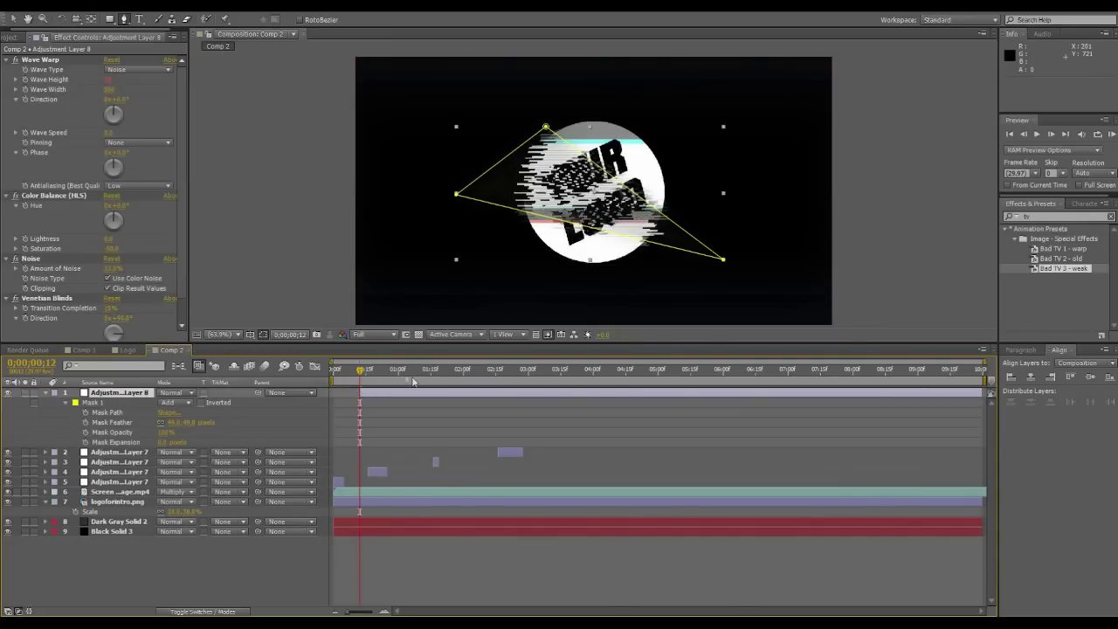
End Adjustment Layer 8 at 0;00;00;25 and make two later-starting copies of the burst.
click(388, 371)
key(alt+bracketright)
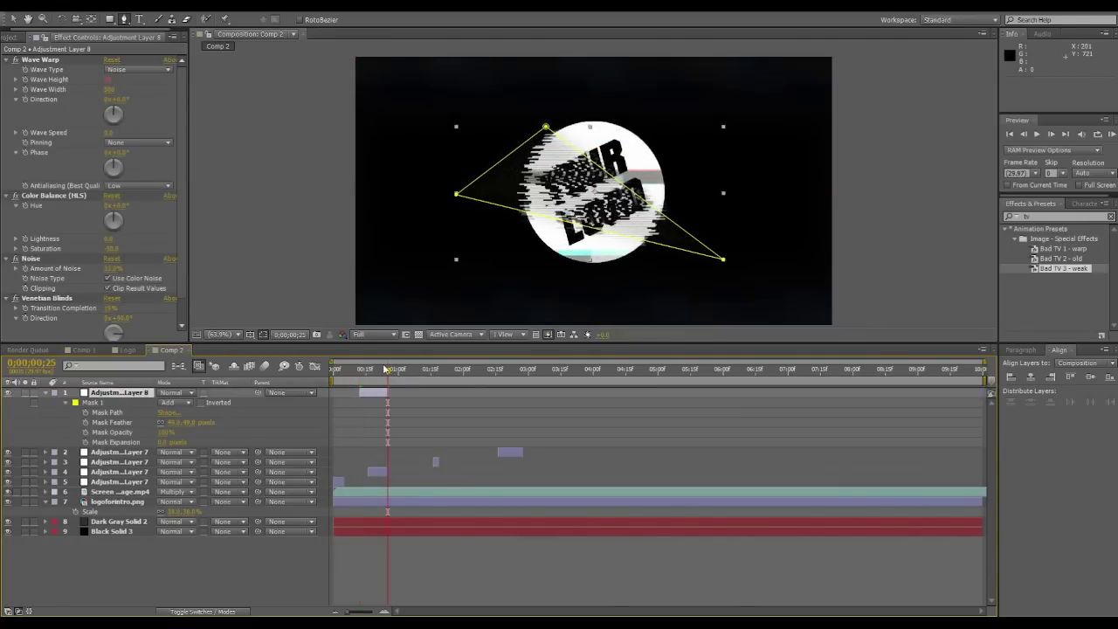
click(368, 395)
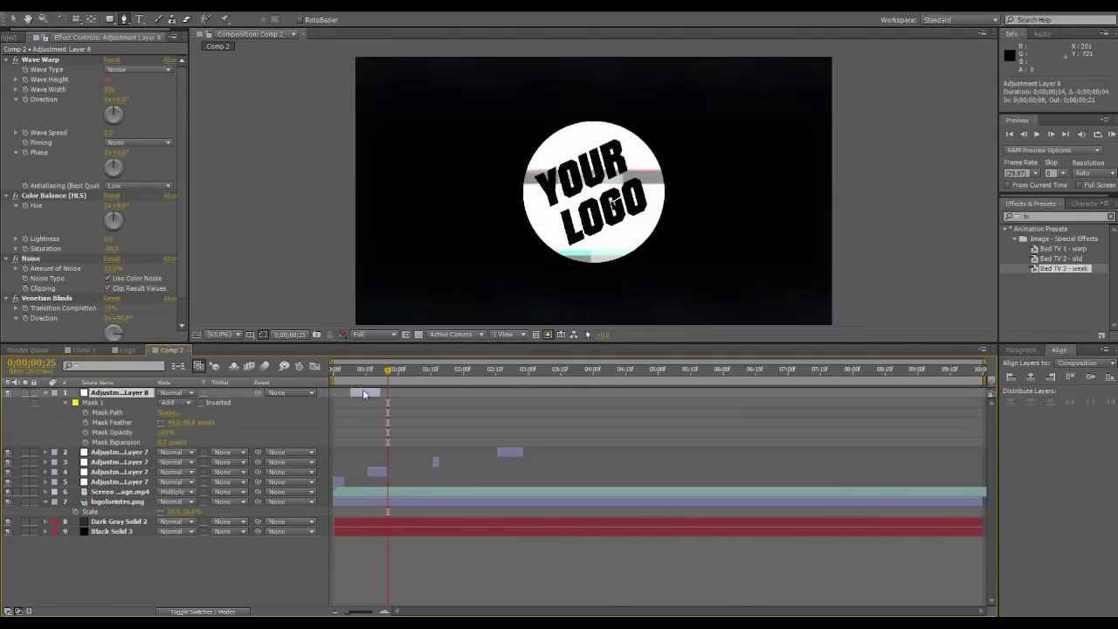
key(ctrl+d)
key(bracketleft)
drag(411, 397, 455, 392)
key(ctrl+d)
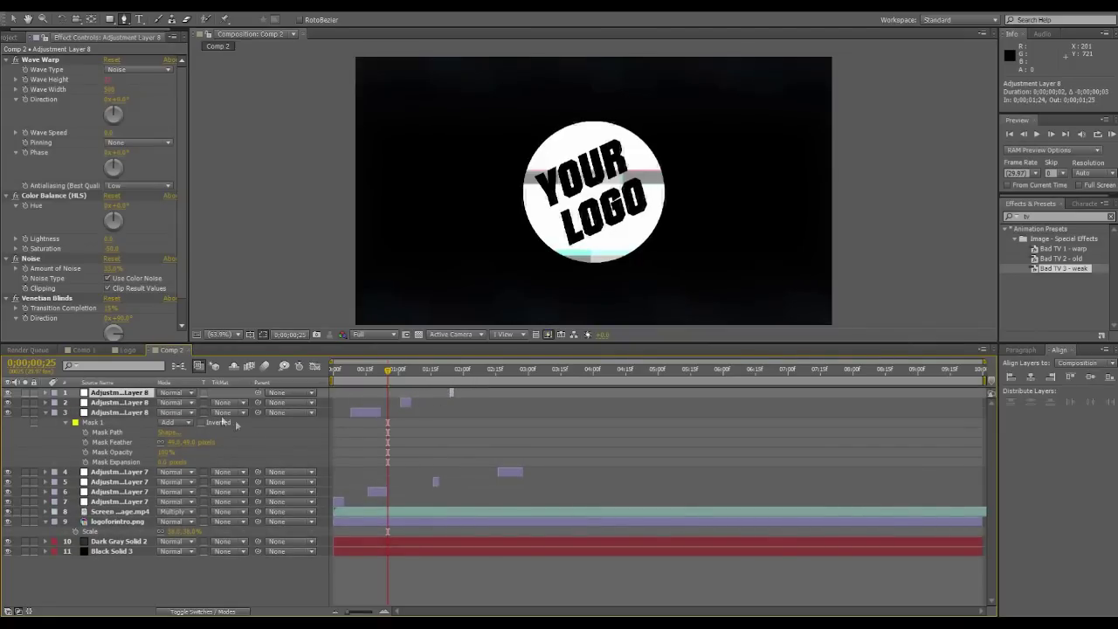
Reshape the second copy's triangular mask at 0;00;01;04, moving all three corners.
click(138, 414)
click(110, 404)
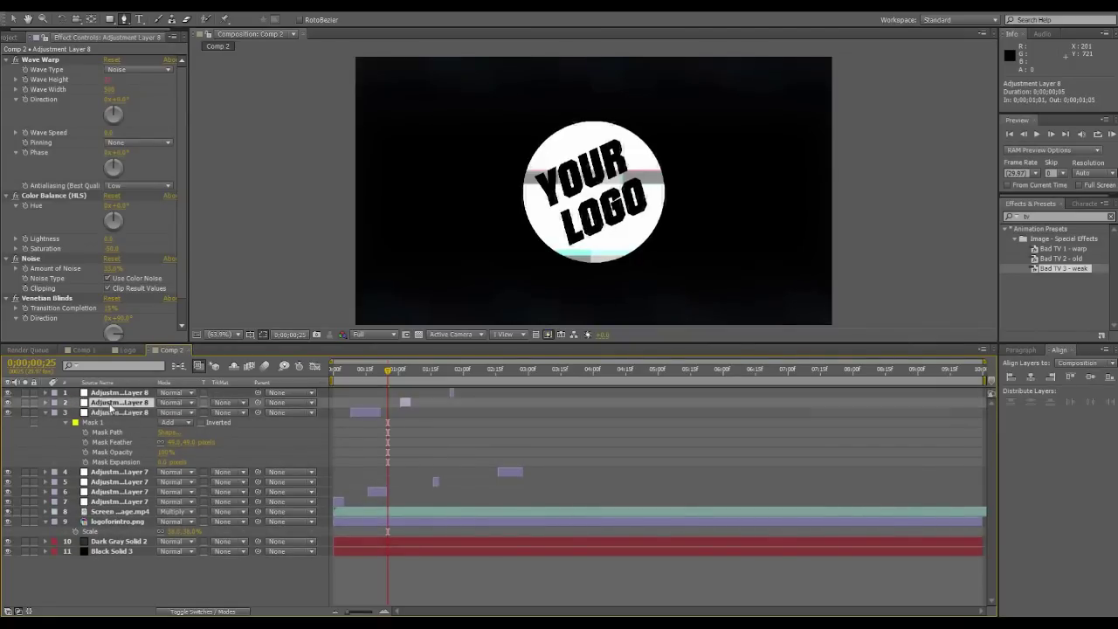
click(408, 377)
click(13, 18)
click(456, 197)
drag(456, 196, 573, 258)
drag(723, 258, 640, 151)
drag(546, 127, 588, 65)
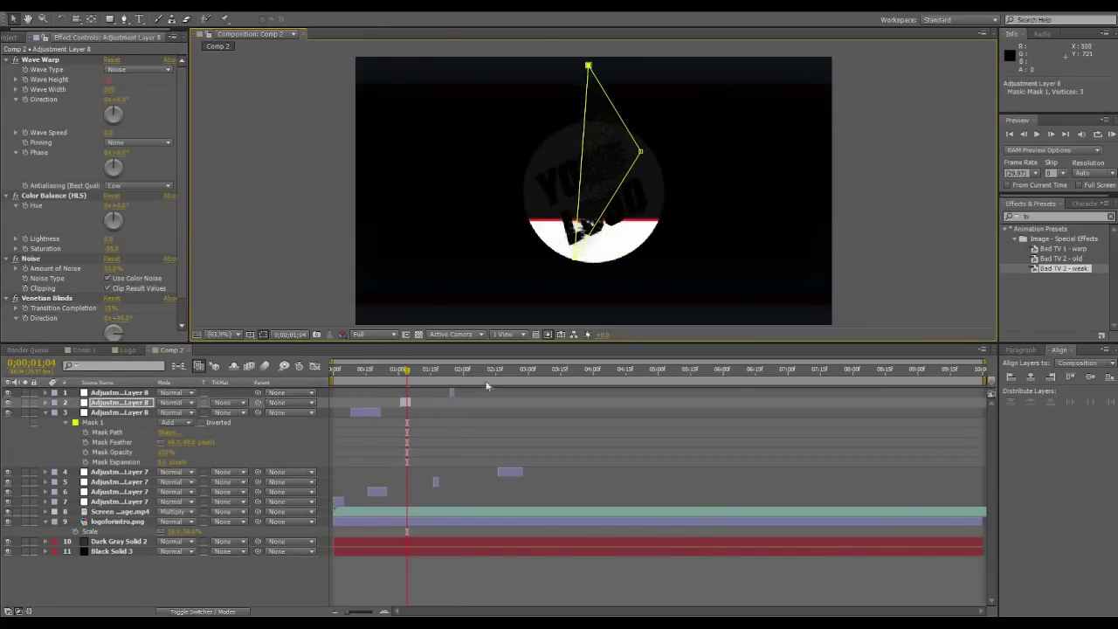
Reshape the third copy's mask at about 0;00;01;25, pulling its corners to new spots.
click(456, 371)
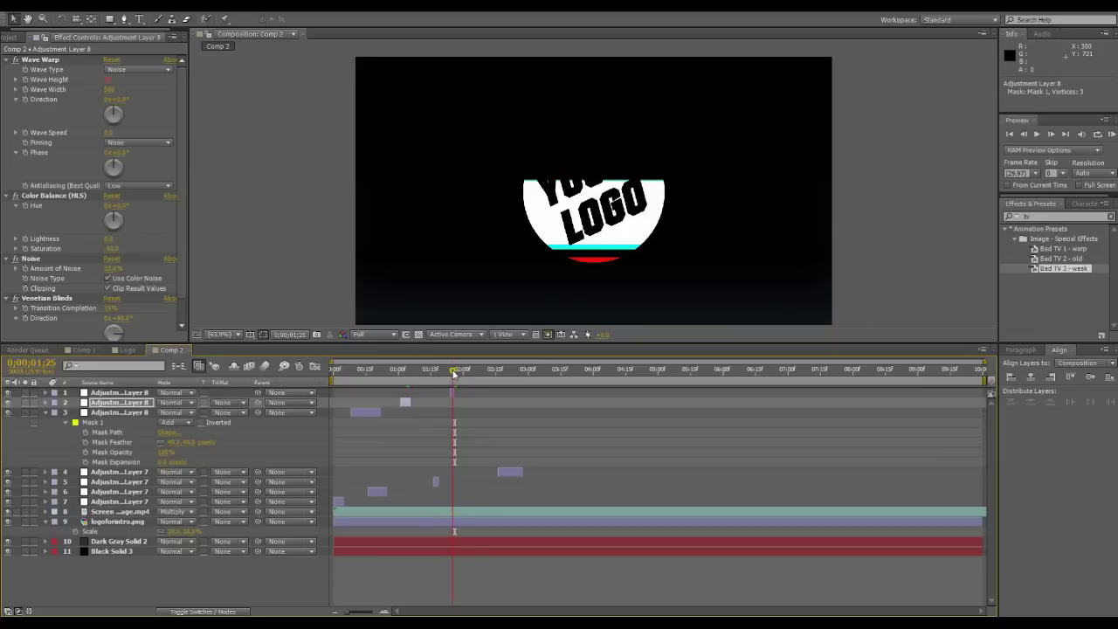
click(450, 393)
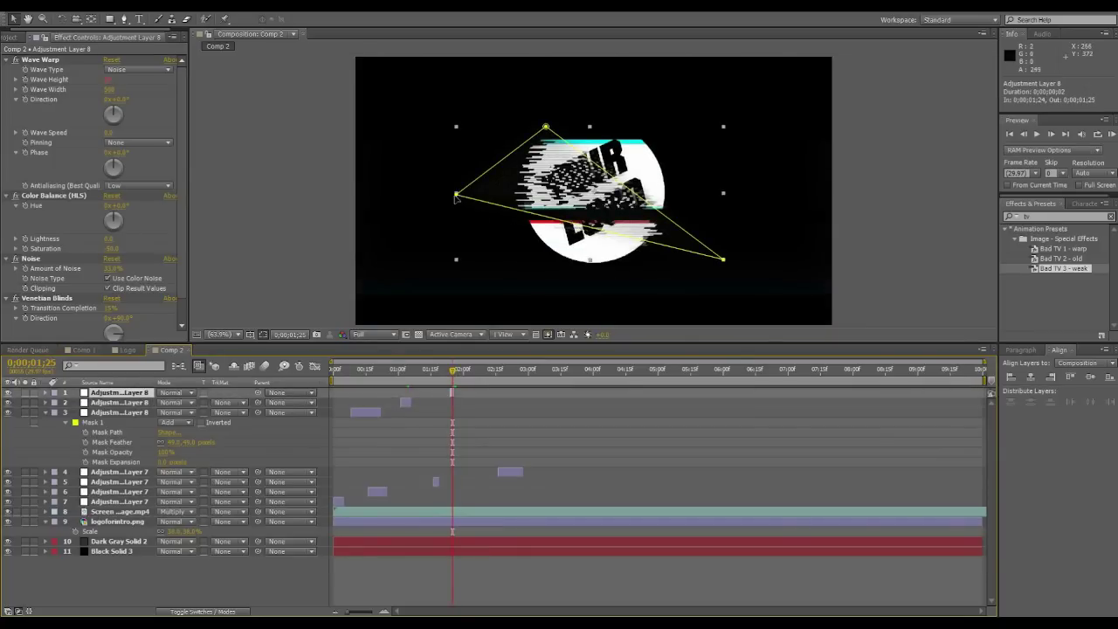
drag(456, 194, 526, 313)
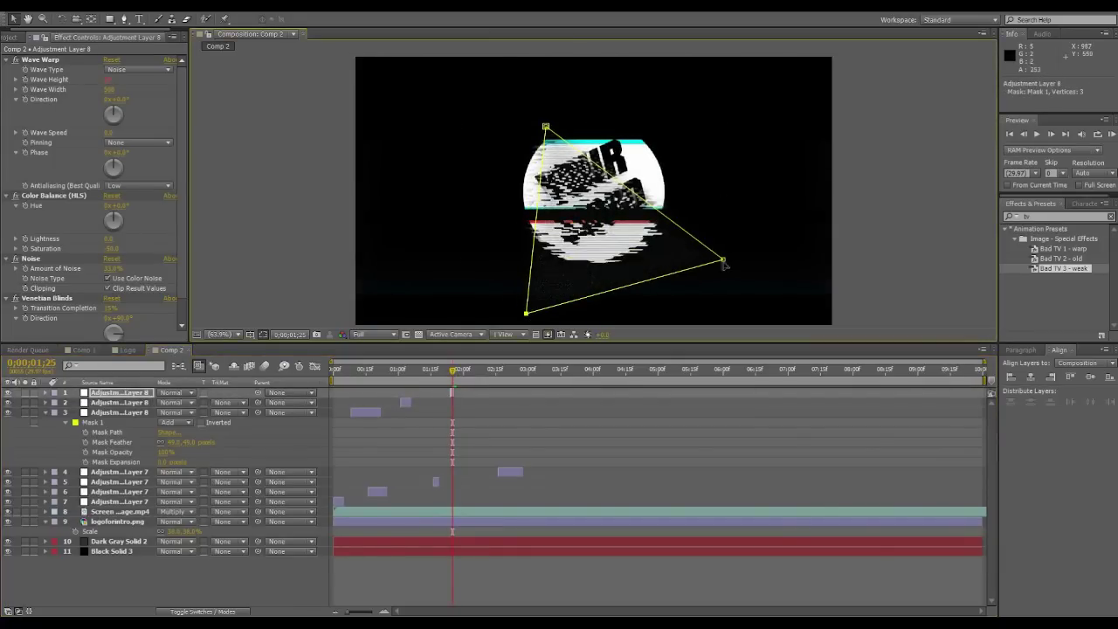
drag(725, 264, 733, 261)
drag(547, 129, 661, 123)
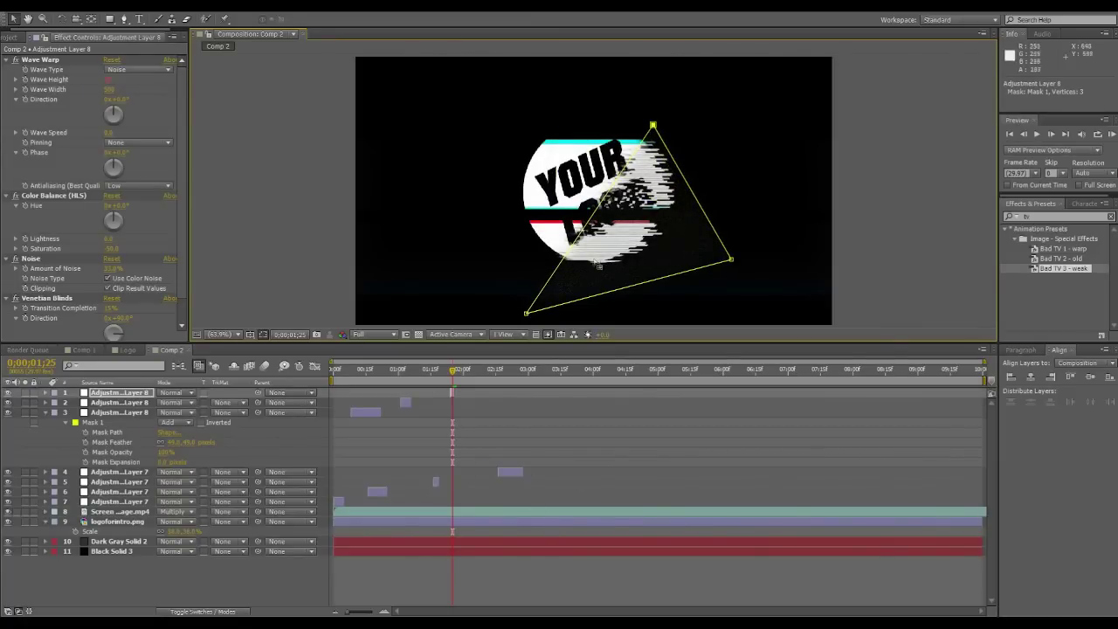
click(105, 259)
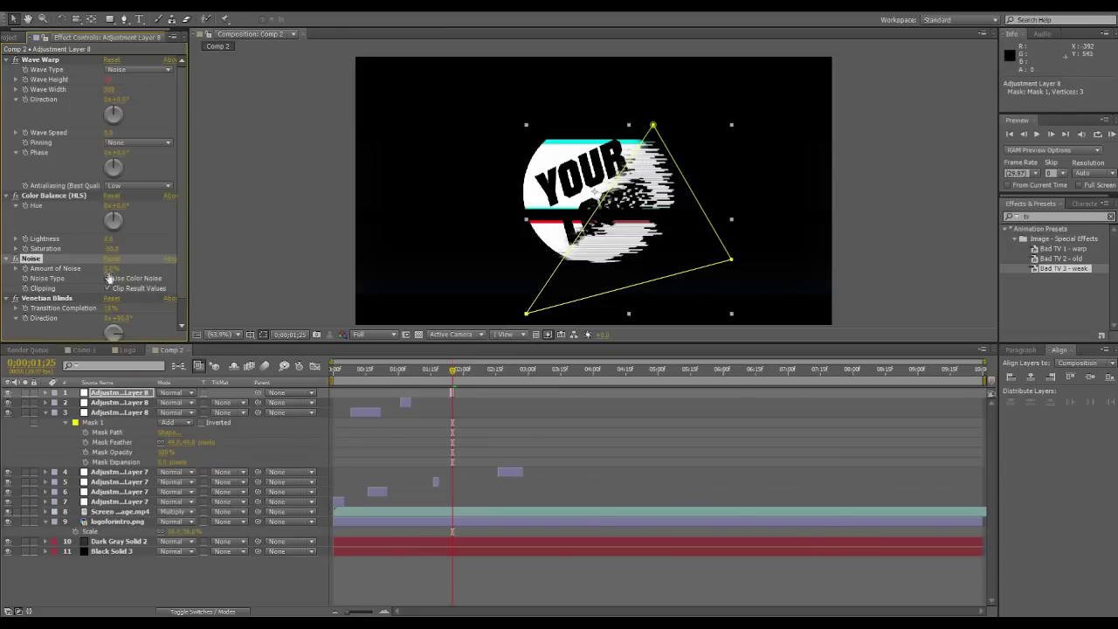
drag(442, 371, 357, 423)
click(358, 412)
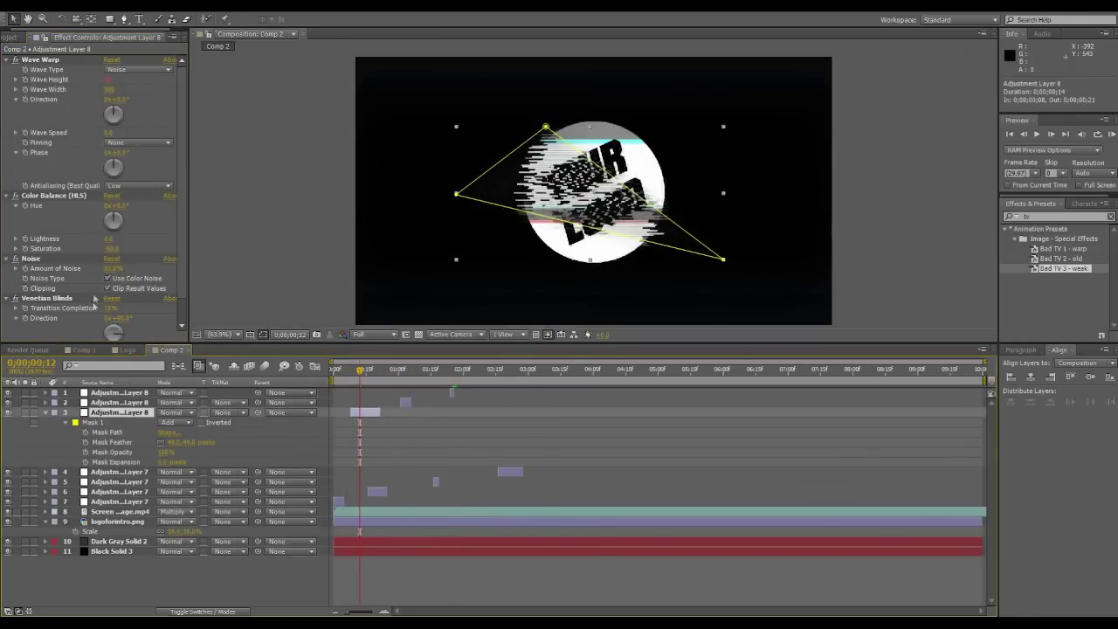
click(30, 258)
click(402, 372)
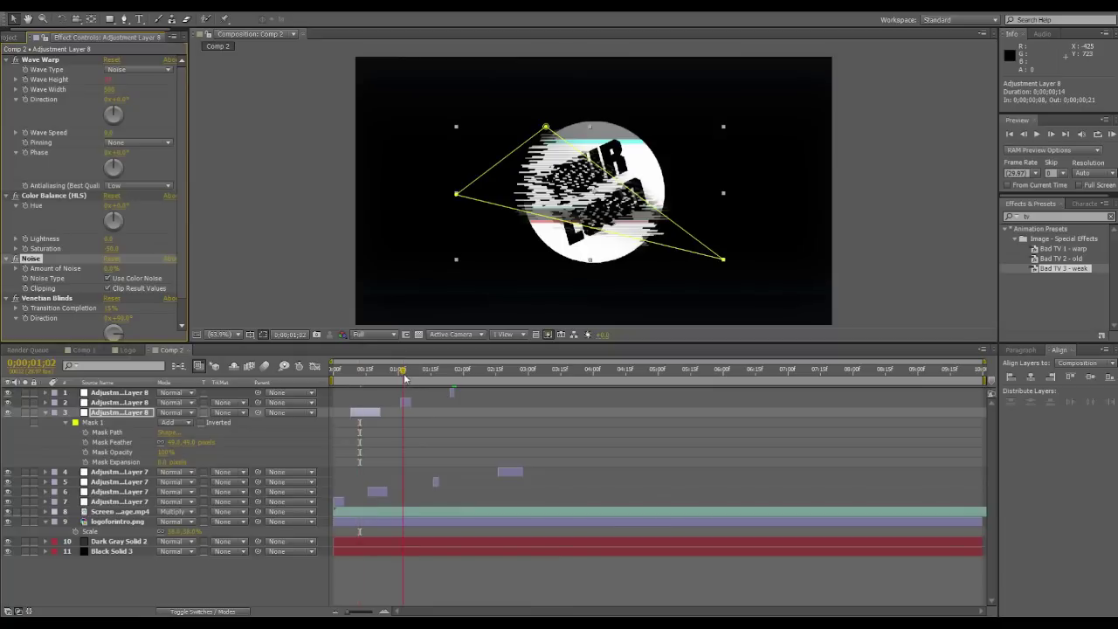
click(404, 403)
click(31, 259)
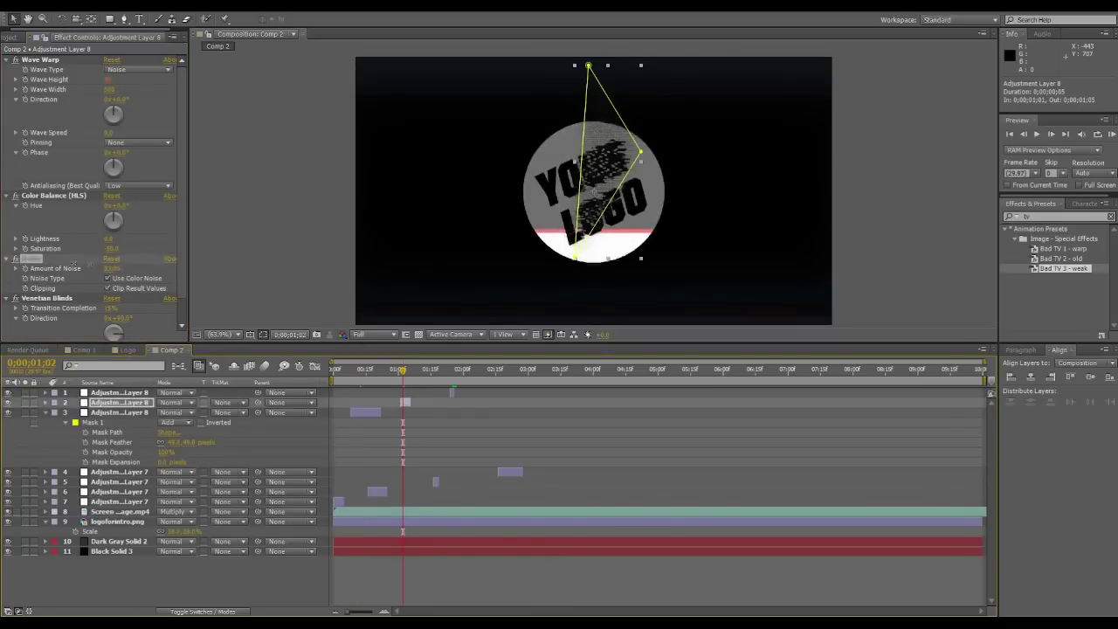
drag(366, 374, 369, 374)
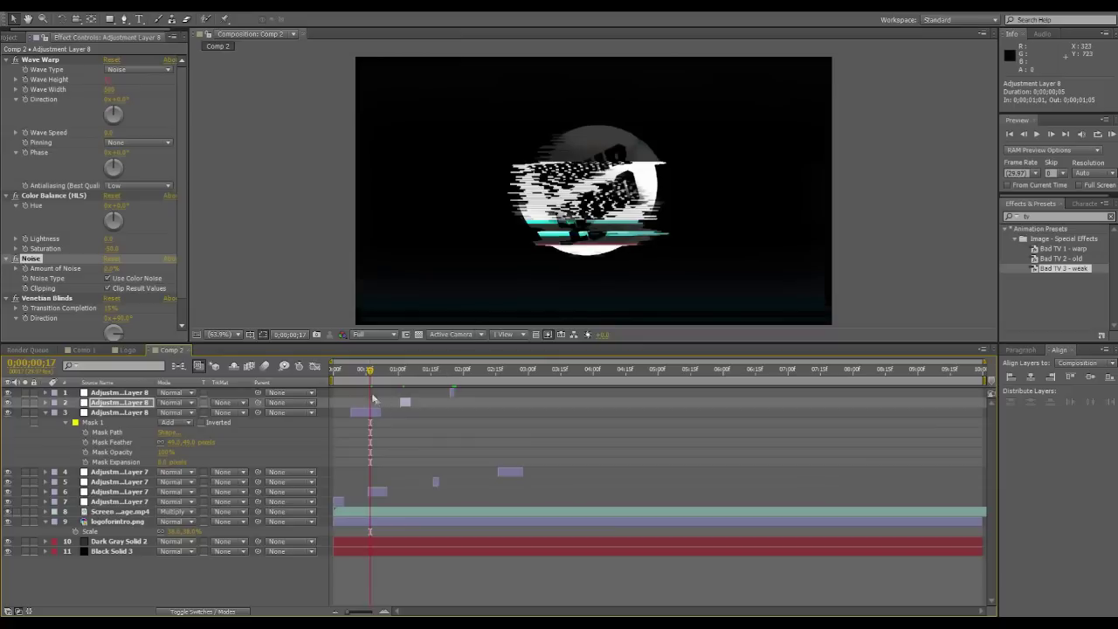
Scrub through the glitches, end the work area at 0;00;03;05, and run a RAM preview.
mouse_move(371, 374)
mouse_down()
mouse_move(449, 374)
mouse_move(387, 374)
mouse_move(363, 390)
mouse_up()
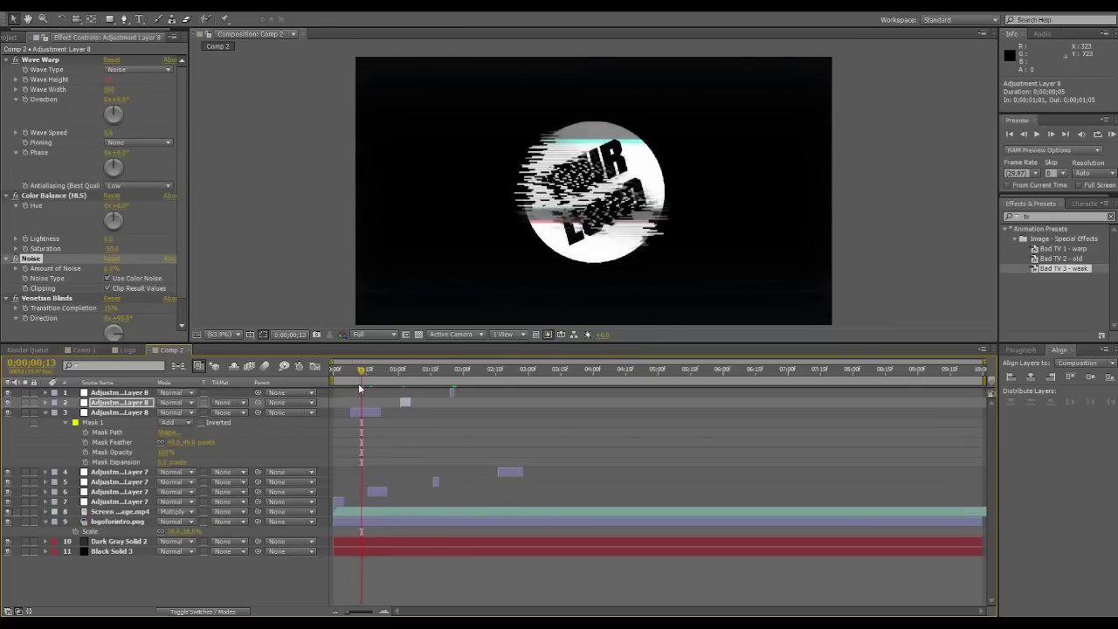
drag(363, 378, 540, 378)
key(n)
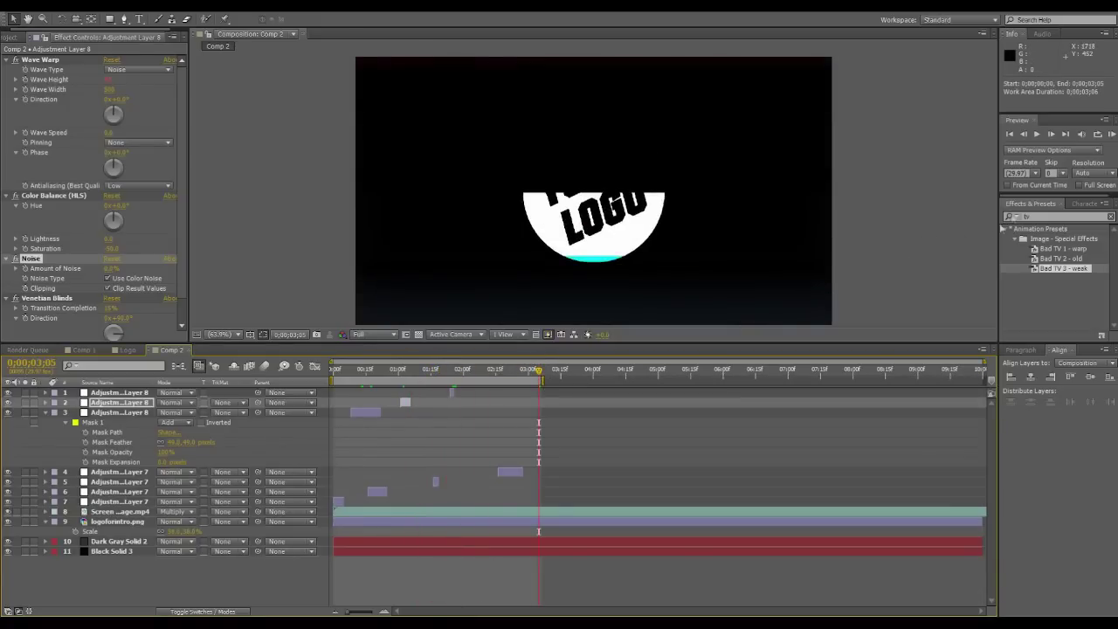
click(1112, 136)
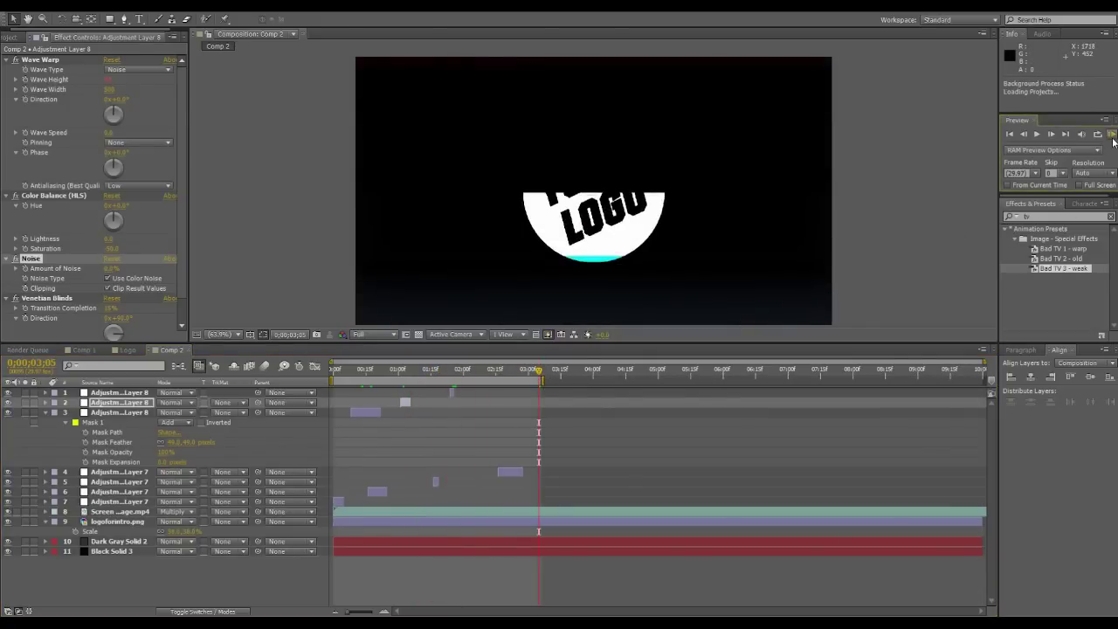